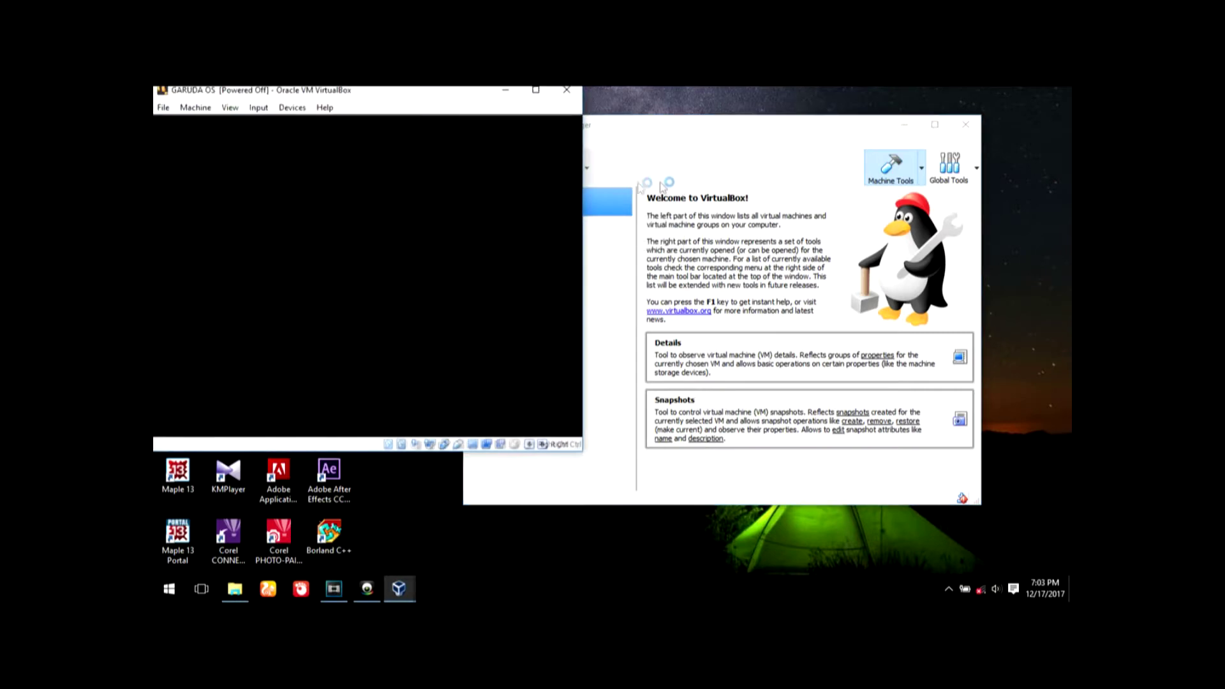
- Close the running GARUDA OS virtual machine by powering it off
click(568, 96)
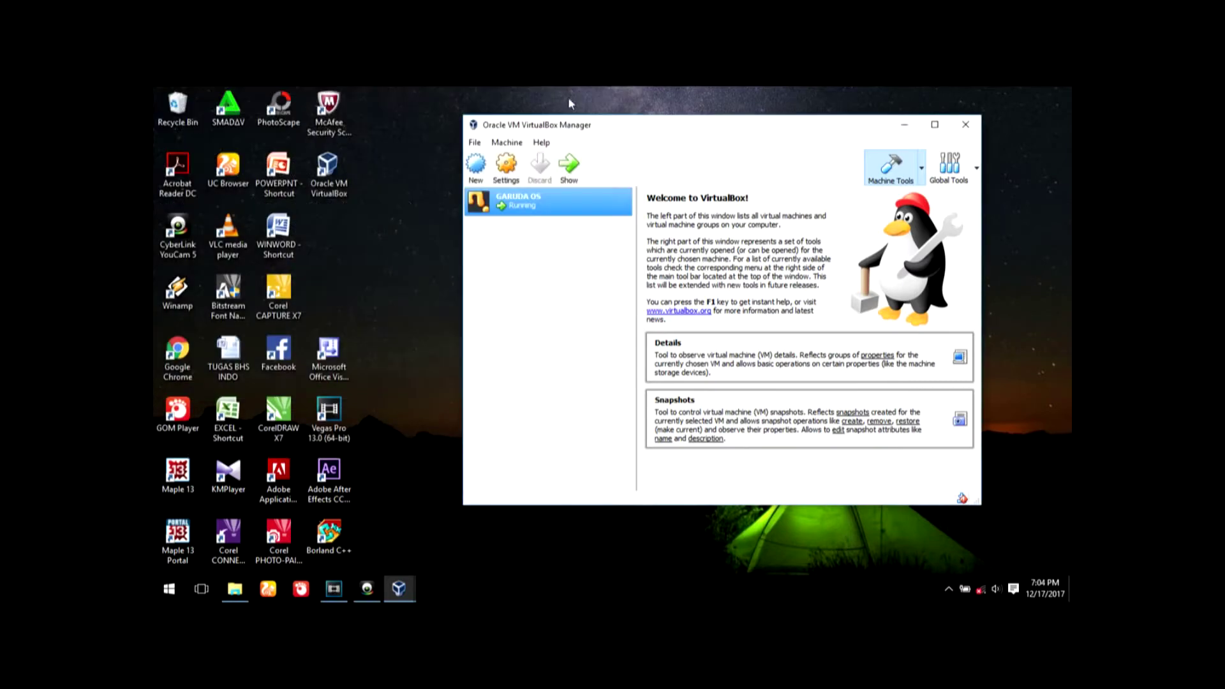
mouse_move(402, 590)
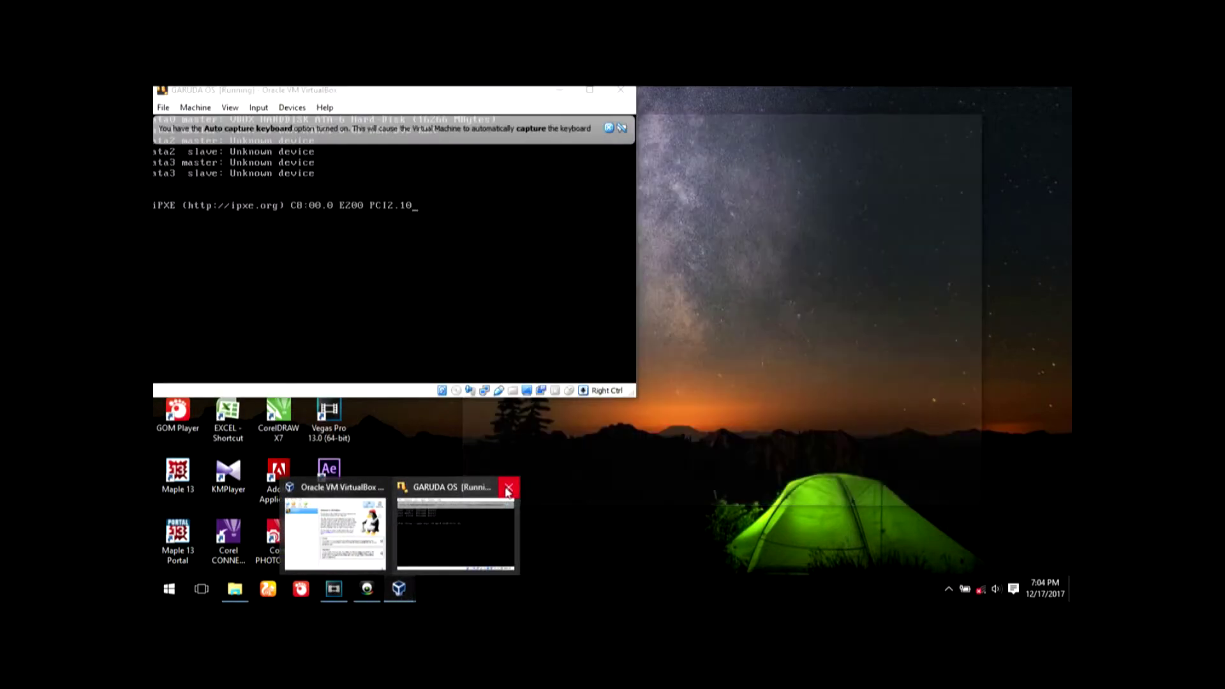
click(507, 489)
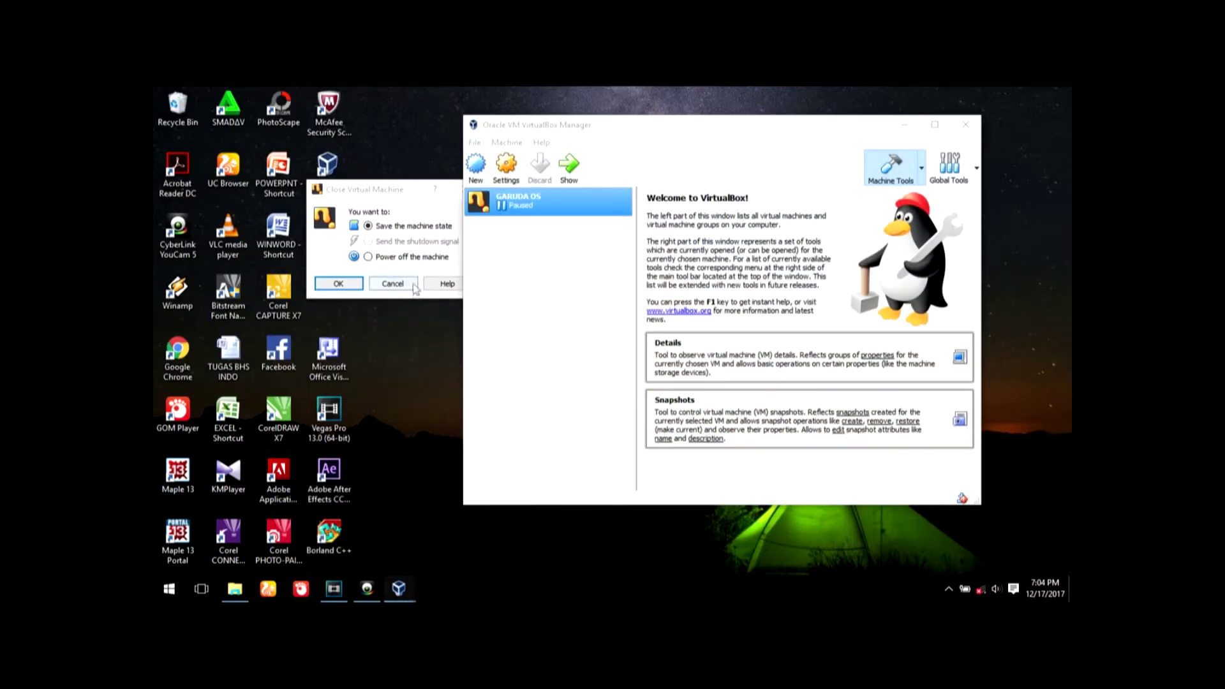
click(393, 257)
click(361, 282)
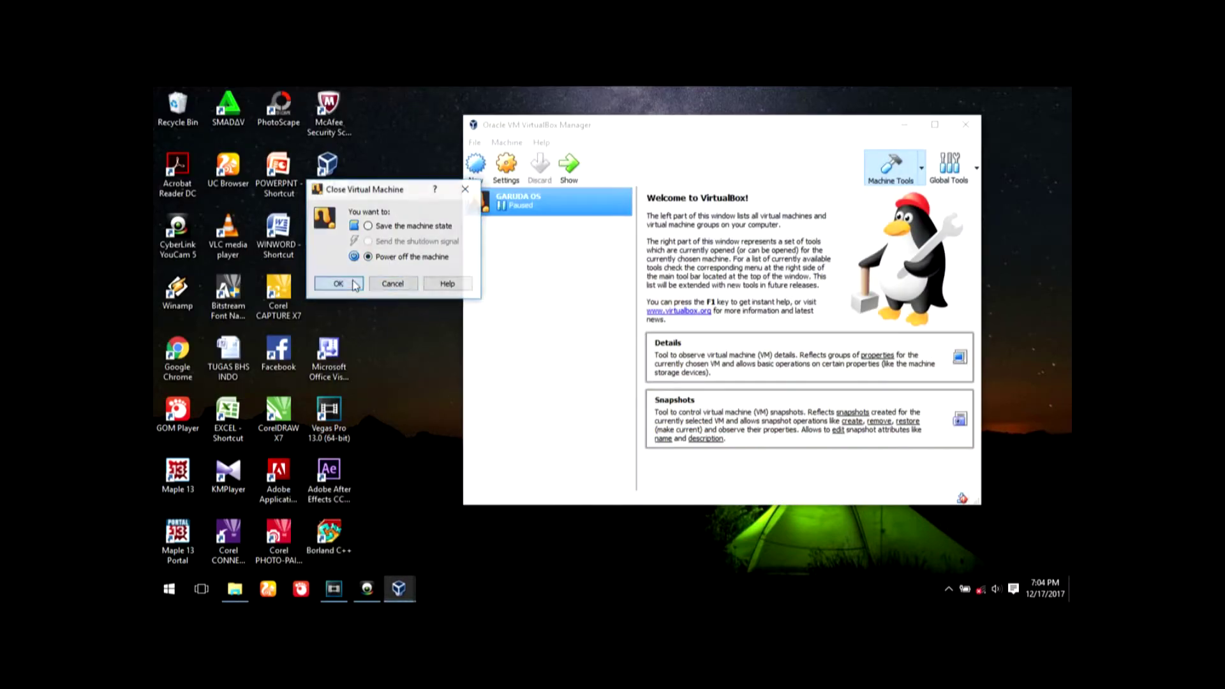
- Remove the GARUDA OS virtual machine from the machine list only, without deleting its files
right_click(553, 208)
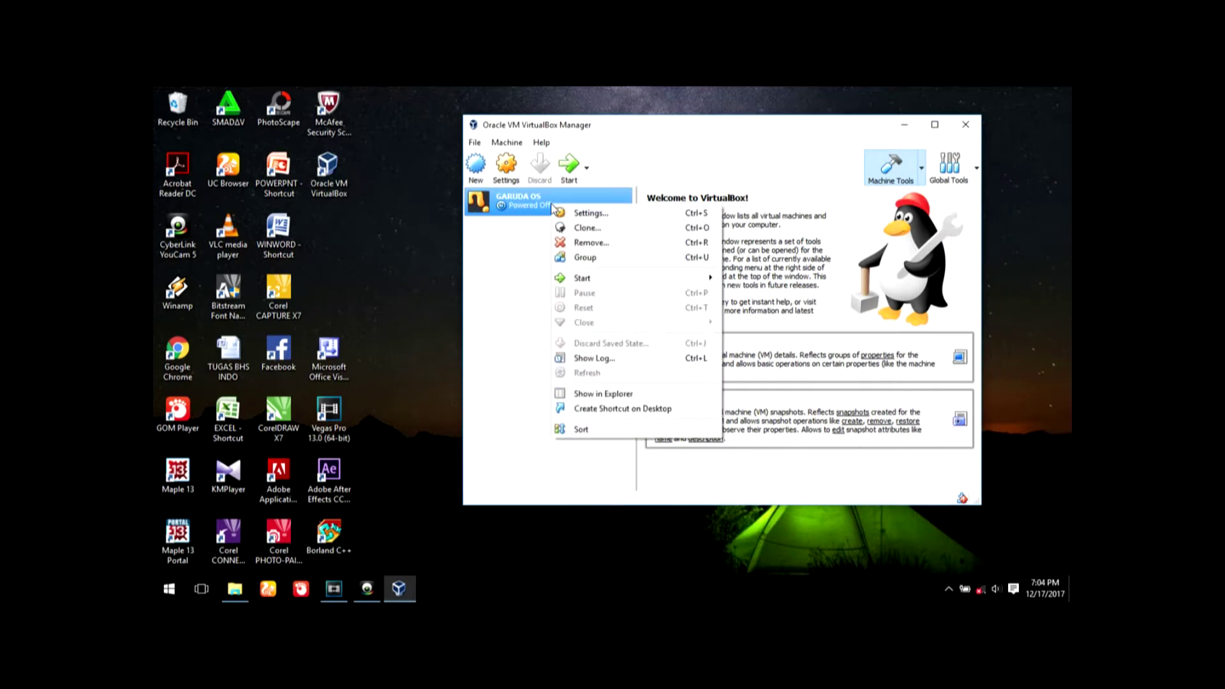
click(575, 243)
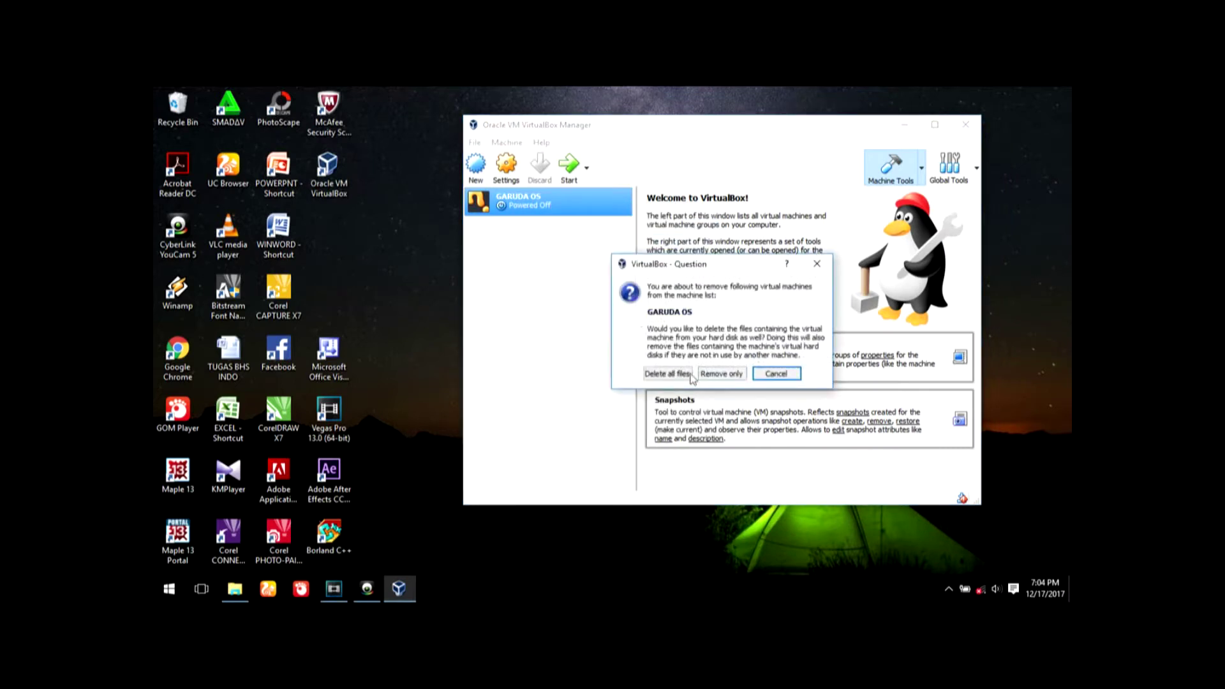
click(721, 373)
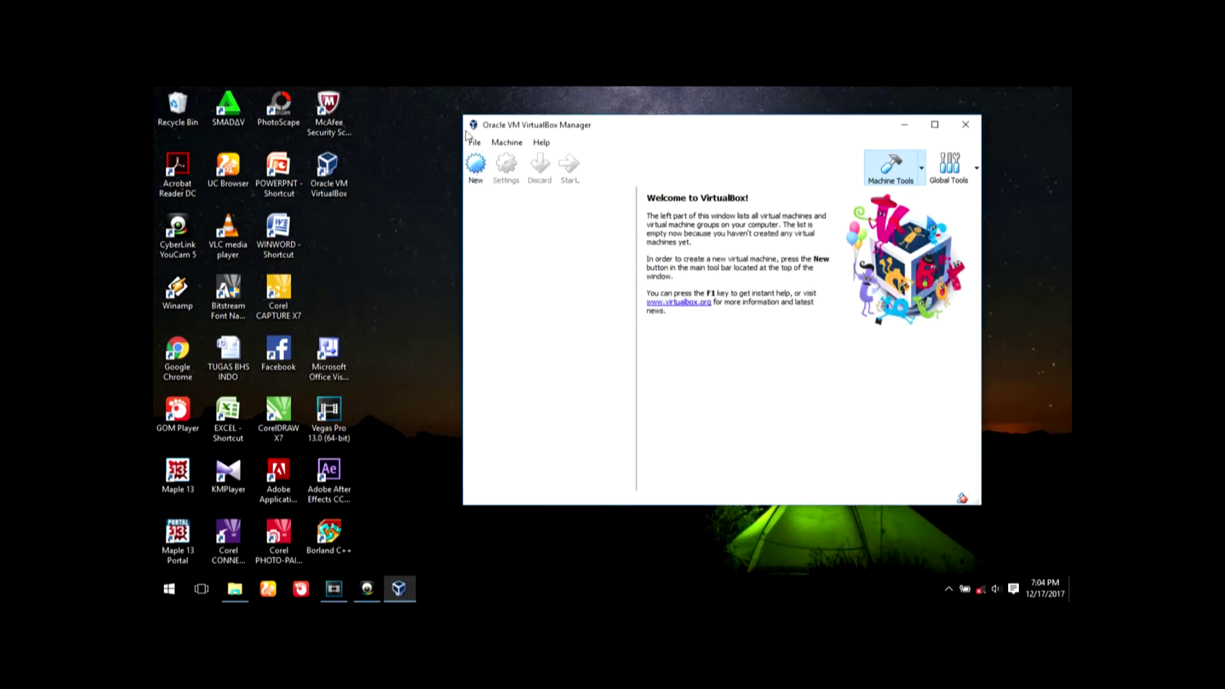
- Start creating a new virtual machine named GARUDA OS with type Other and version Other/Unknown, and try to continue
click(476, 164)
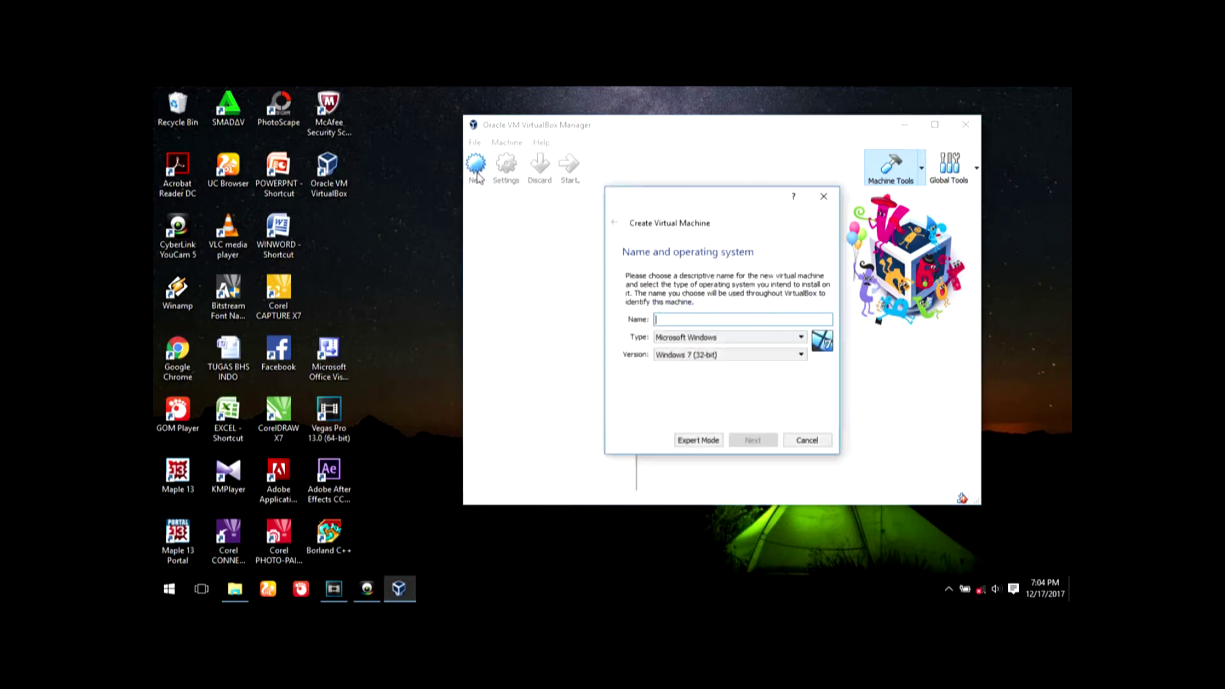
text(GARUUDA OS)
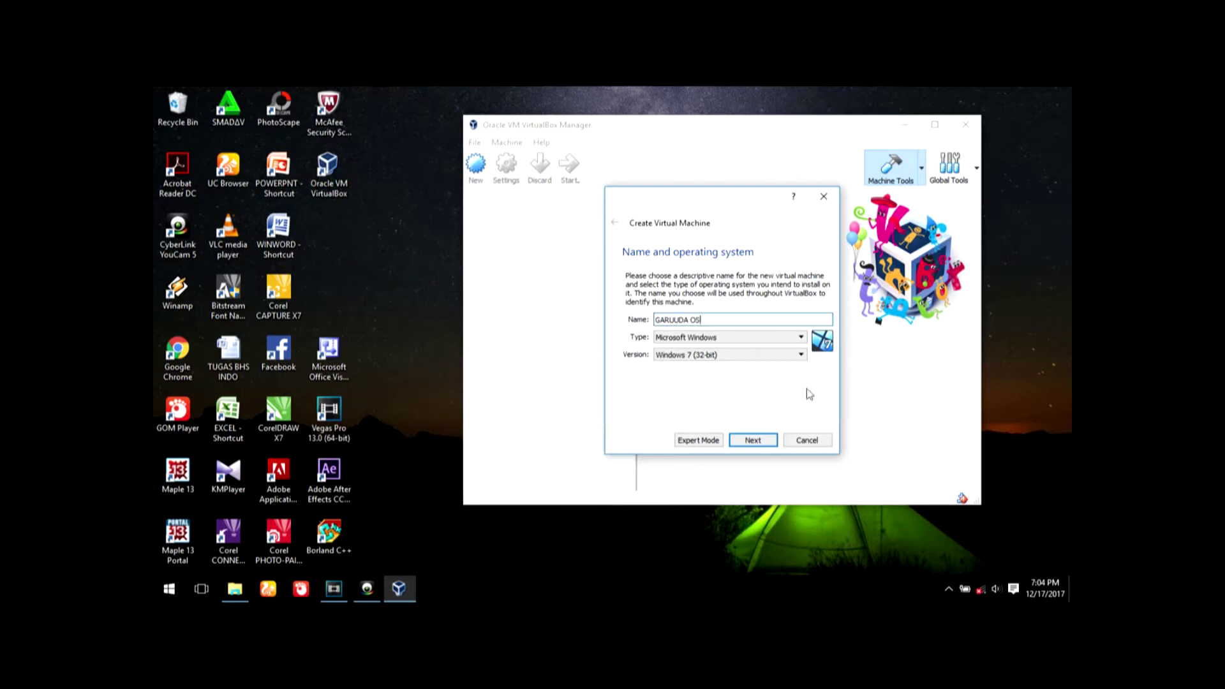
click(688, 361)
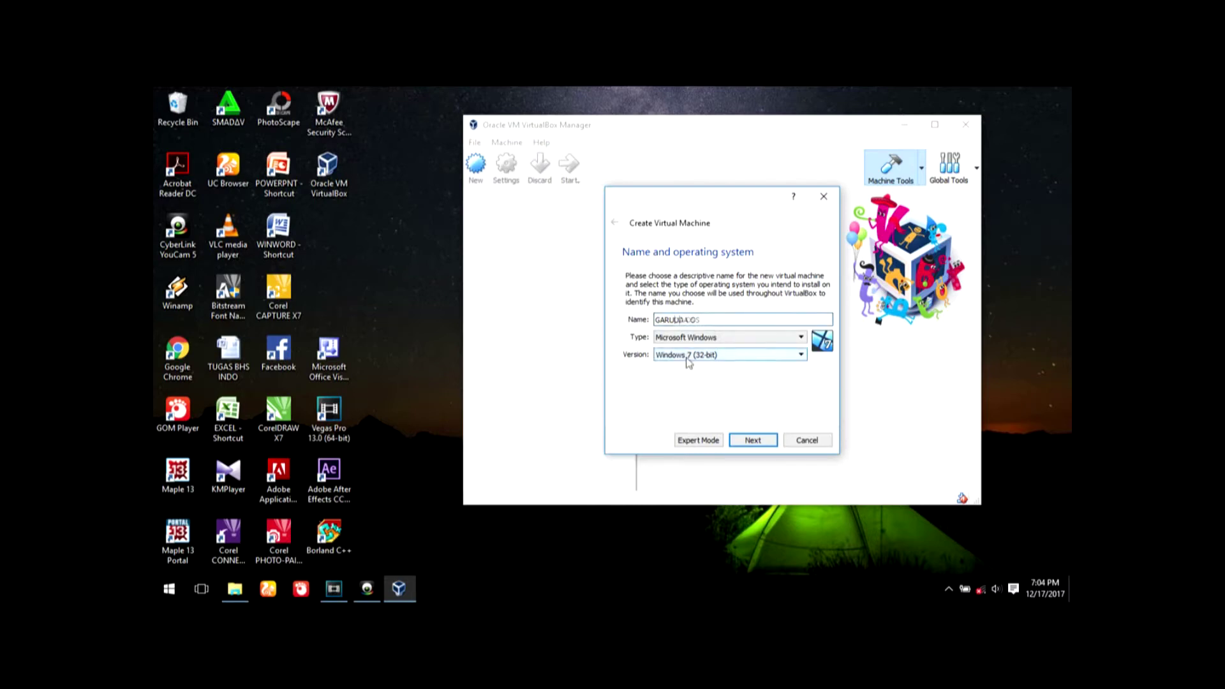
click(721, 339)
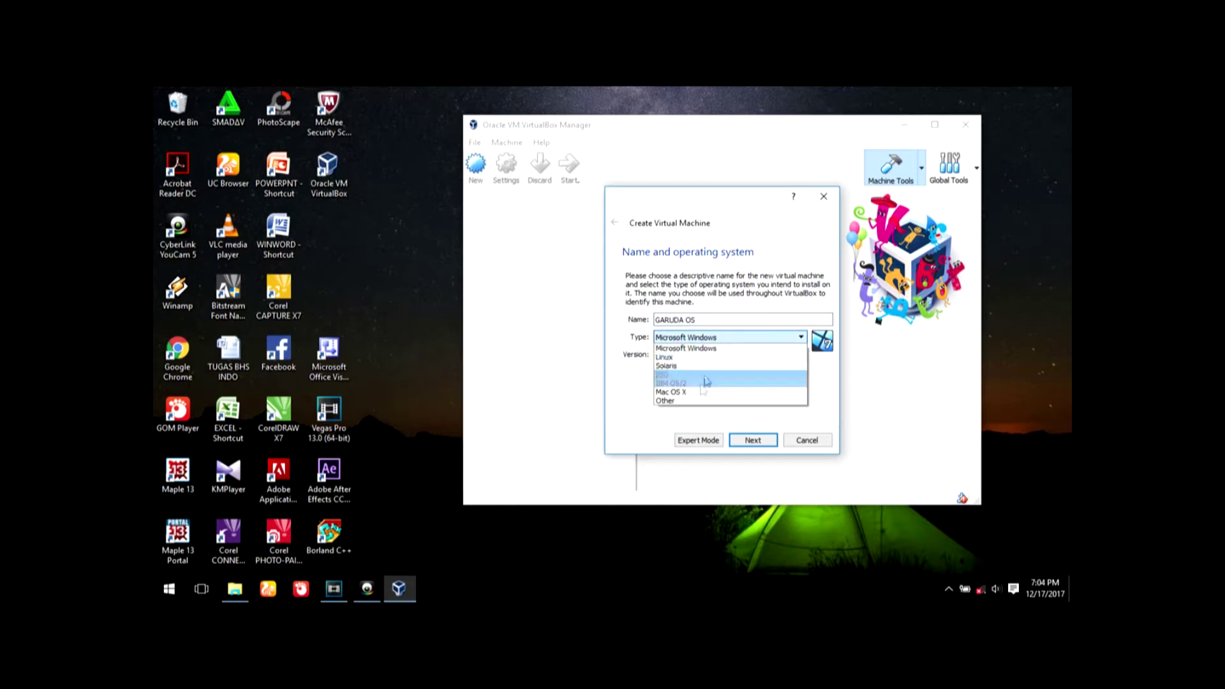
click(708, 400)
click(710, 355)
click(701, 414)
click(744, 445)
click(737, 383)
click(789, 297)
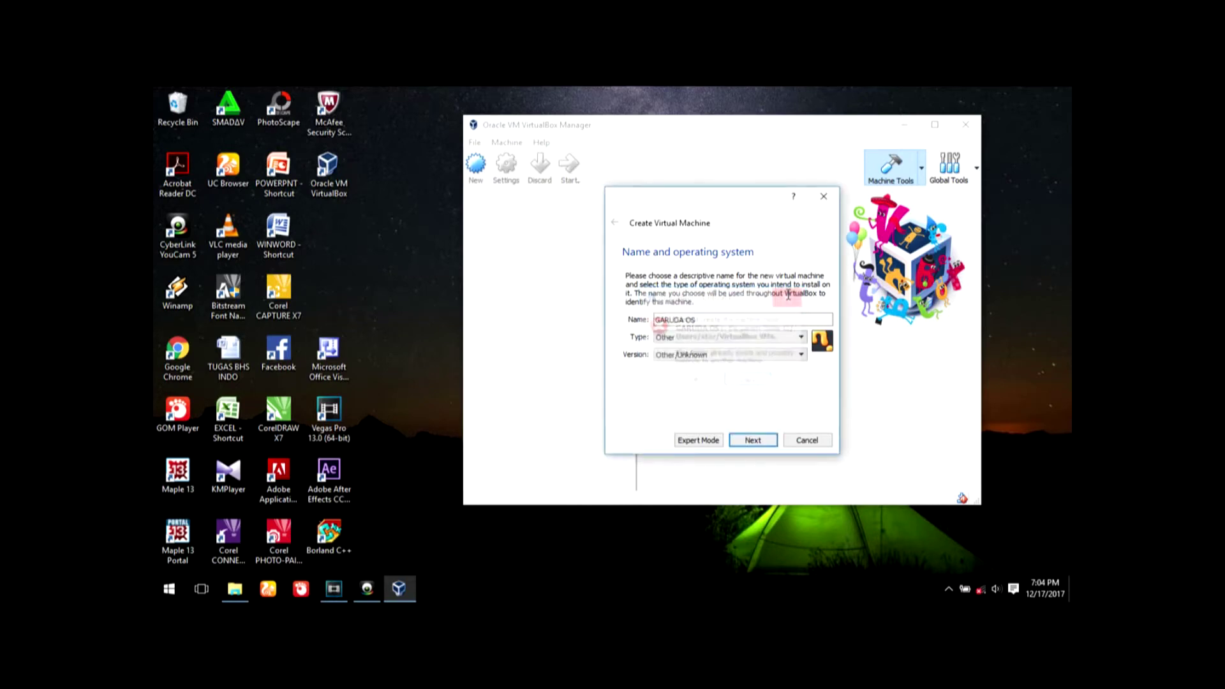
- Change the new virtual machine's name to GARUDA Operating System and try to continue
click(721, 321)
text(.)
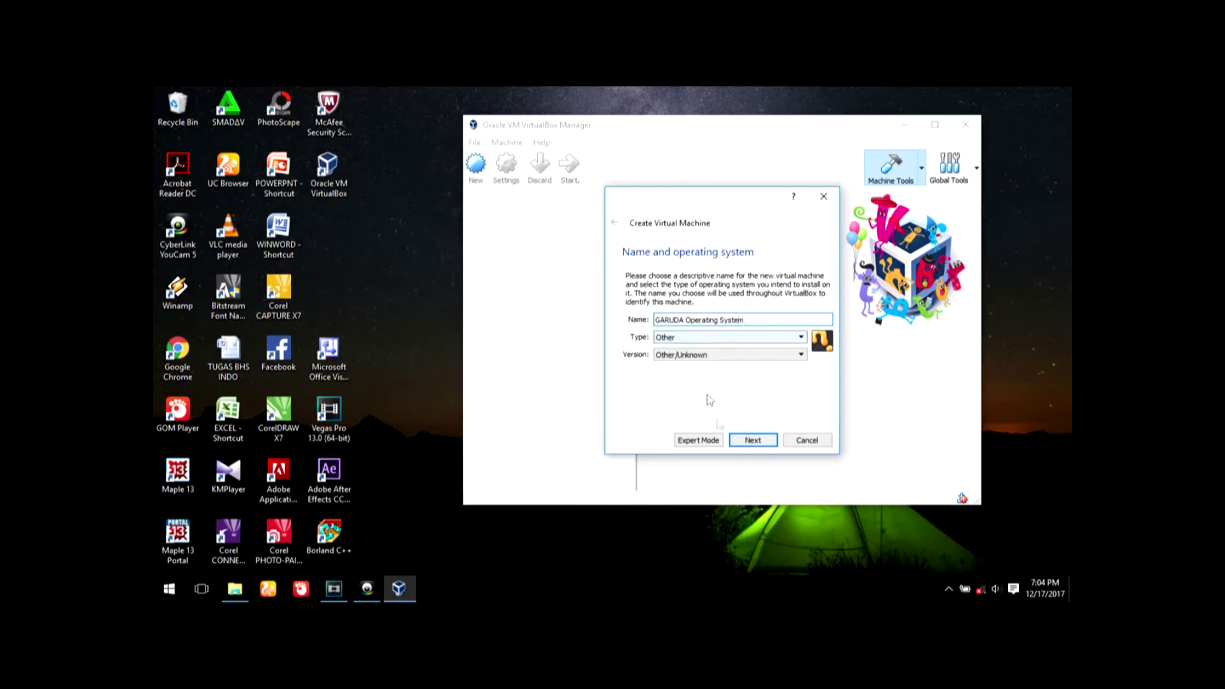
click(745, 440)
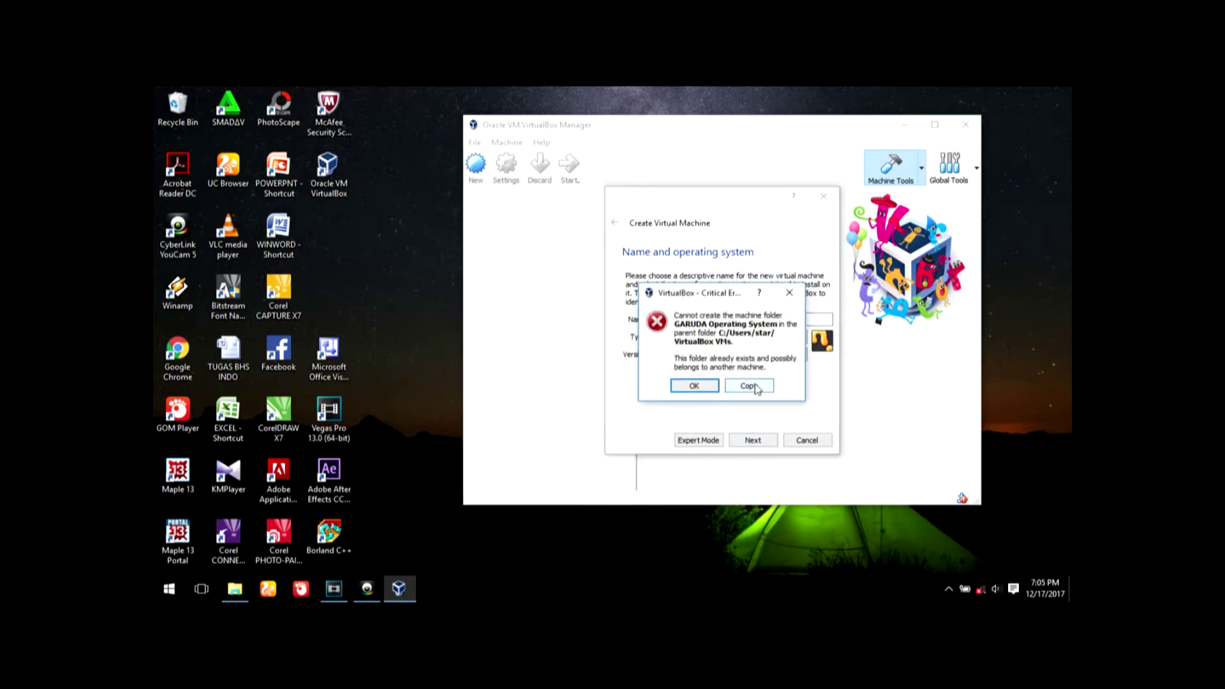
click(790, 293)
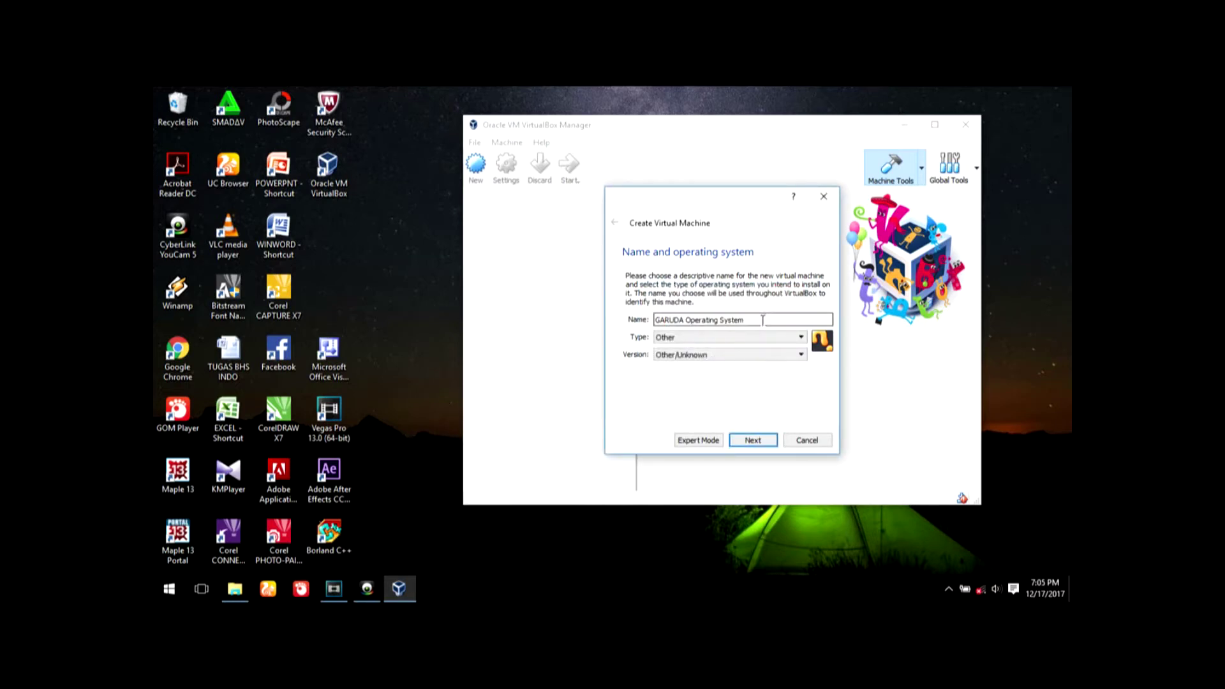
- Name the new virtual machine Garuda OS 2011 and raise its memory size to about the middle of the available range
drag(754, 319, 638, 314)
key(BackSpace)
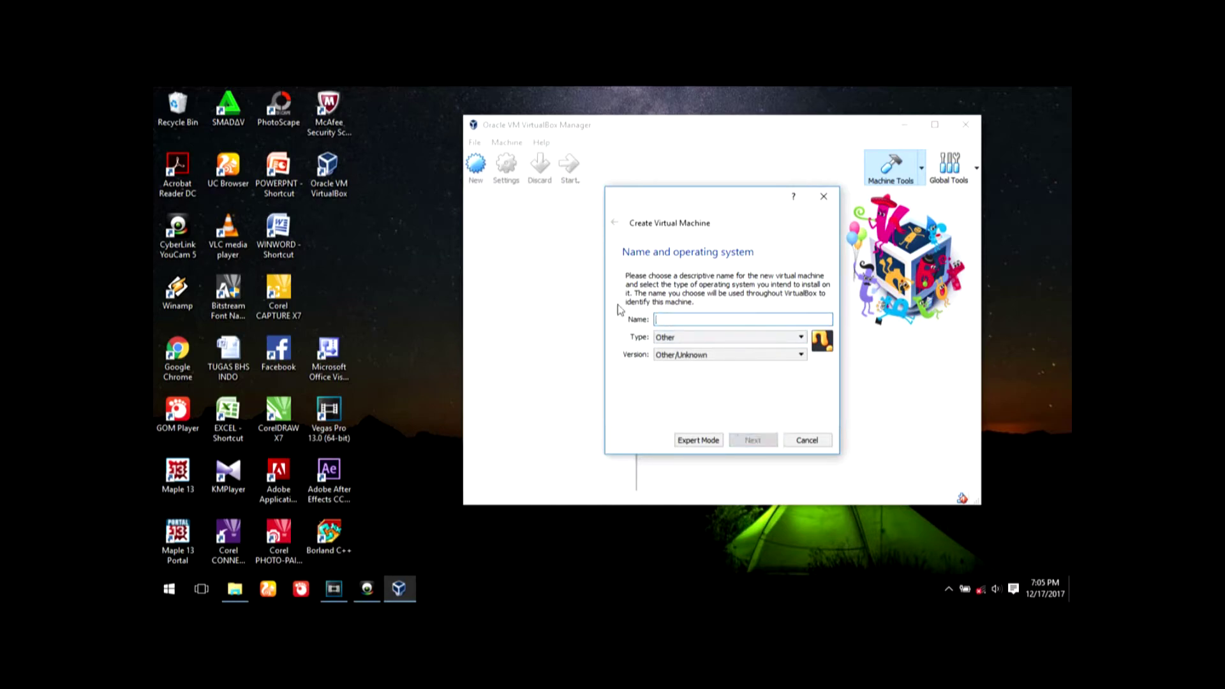
text(S)
key(BackSpace)
text(Garuda)
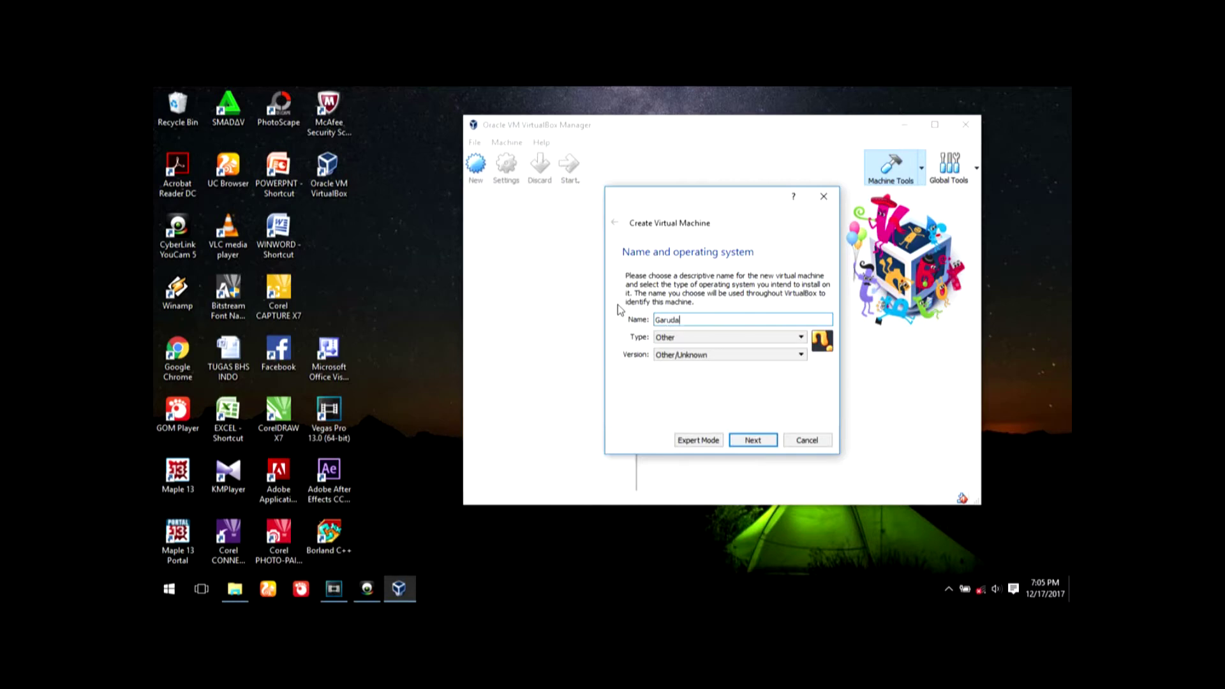
text( OS)
text( @)
text(011)
click(740, 441)
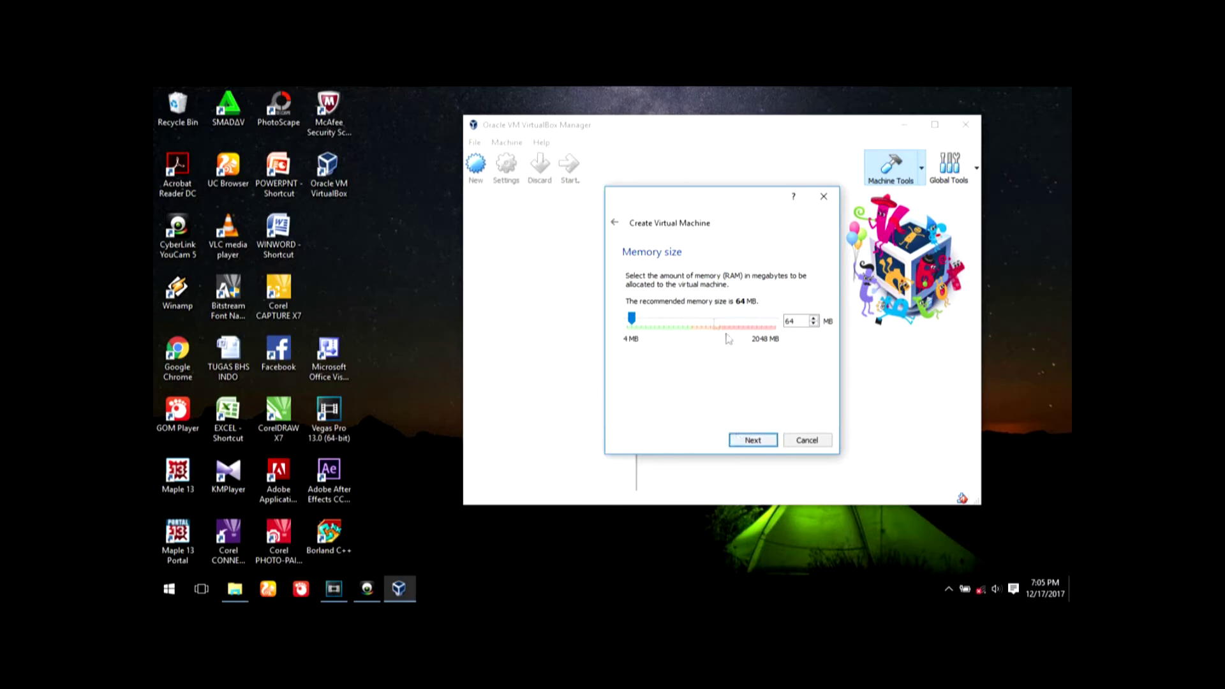
drag(632, 318, 702, 324)
click(758, 439)
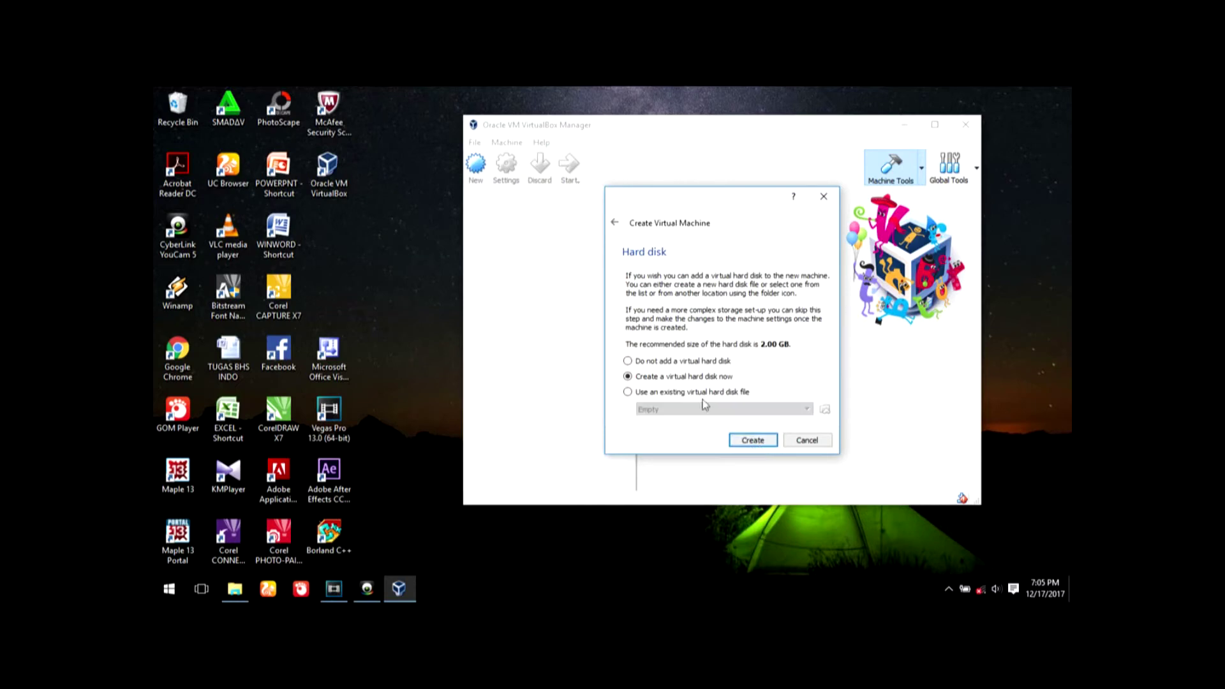
- Create a new dynamically allocated VDI hard disk of 15.34 GB for the virtual machine
click(744, 440)
click(760, 464)
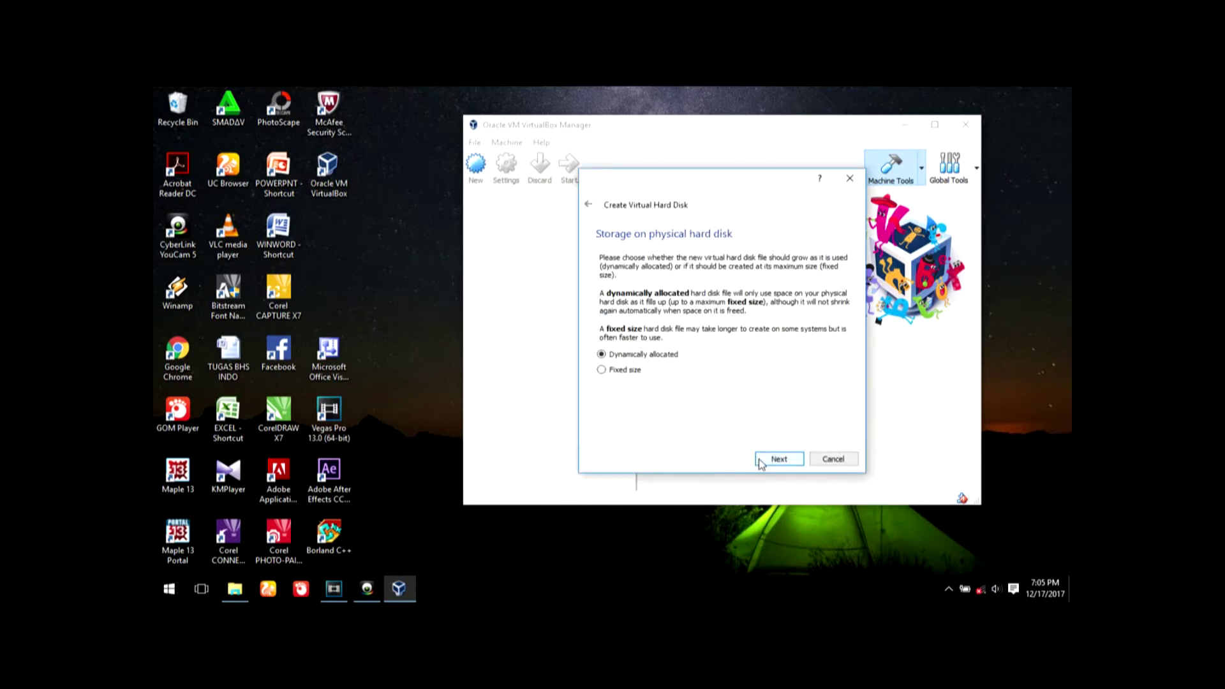
click(766, 459)
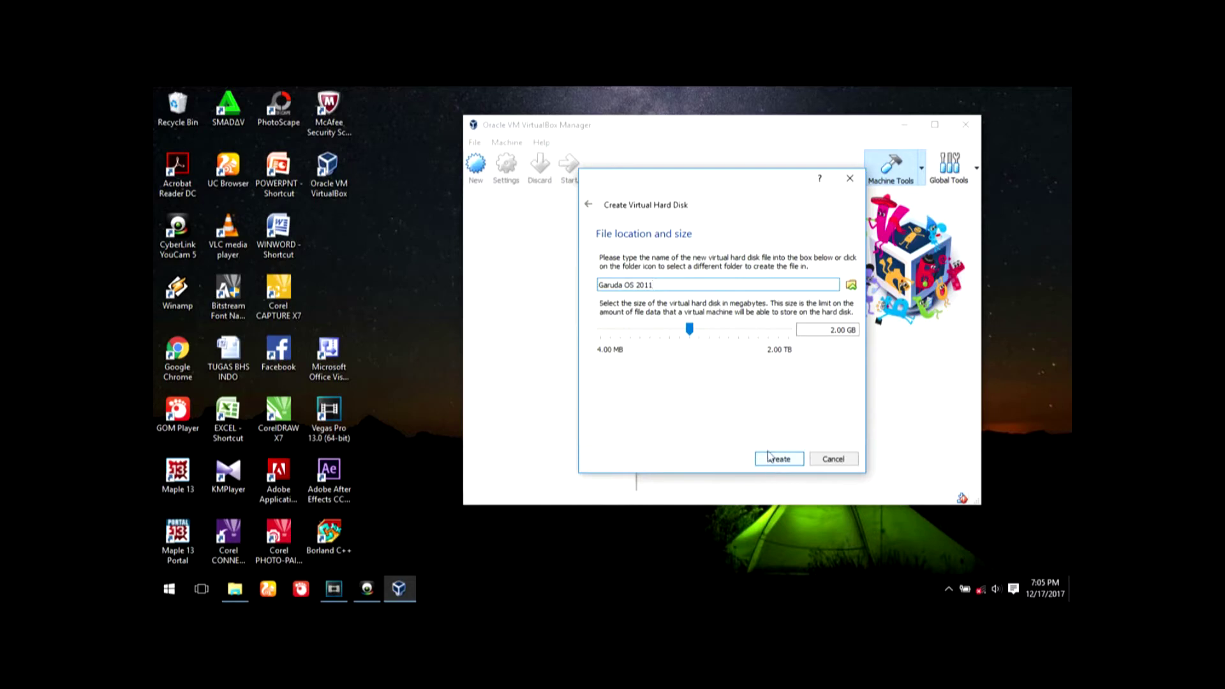
drag(690, 329, 719, 335)
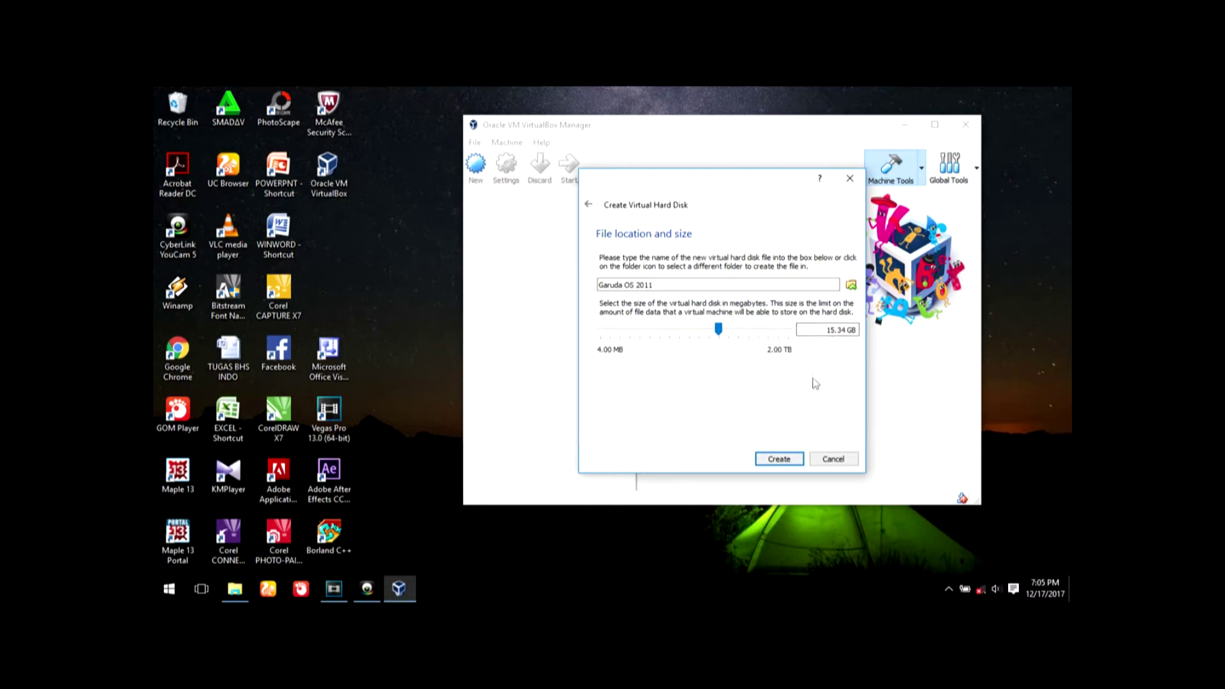
click(779, 459)
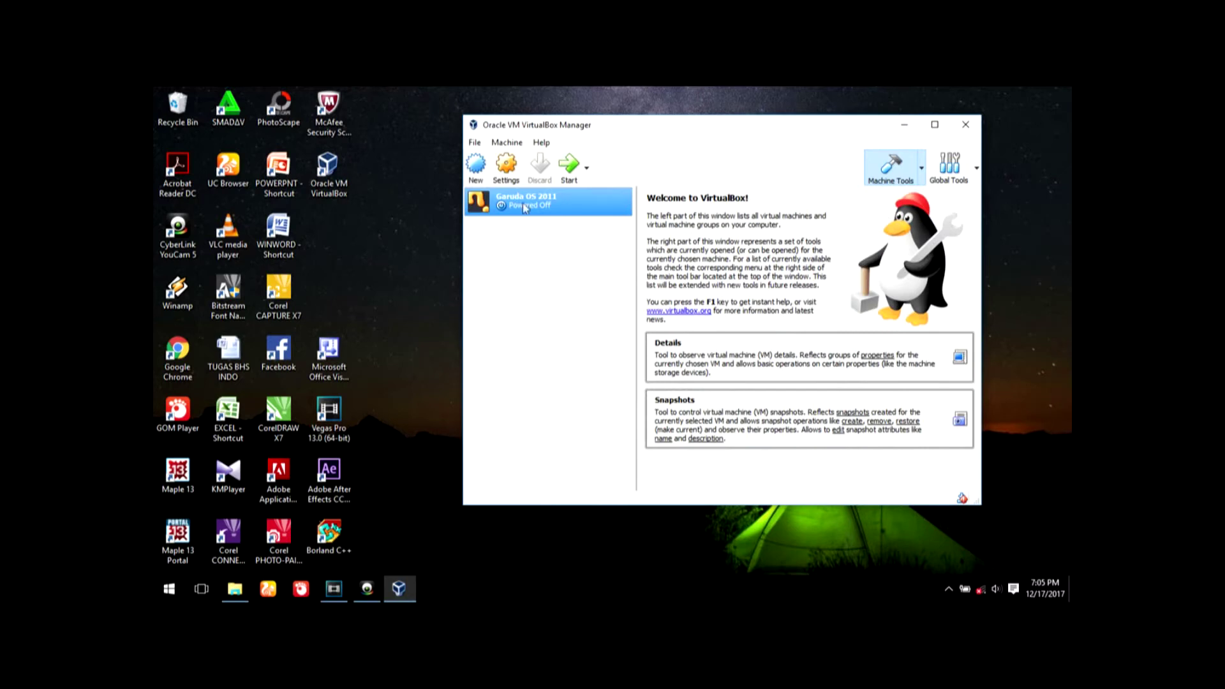
- Load garuda2011.iso from the Sistem Operasi folder on drive F: into the empty optical drive of Garuda OS 2011 and save the settings
right_click(553, 204)
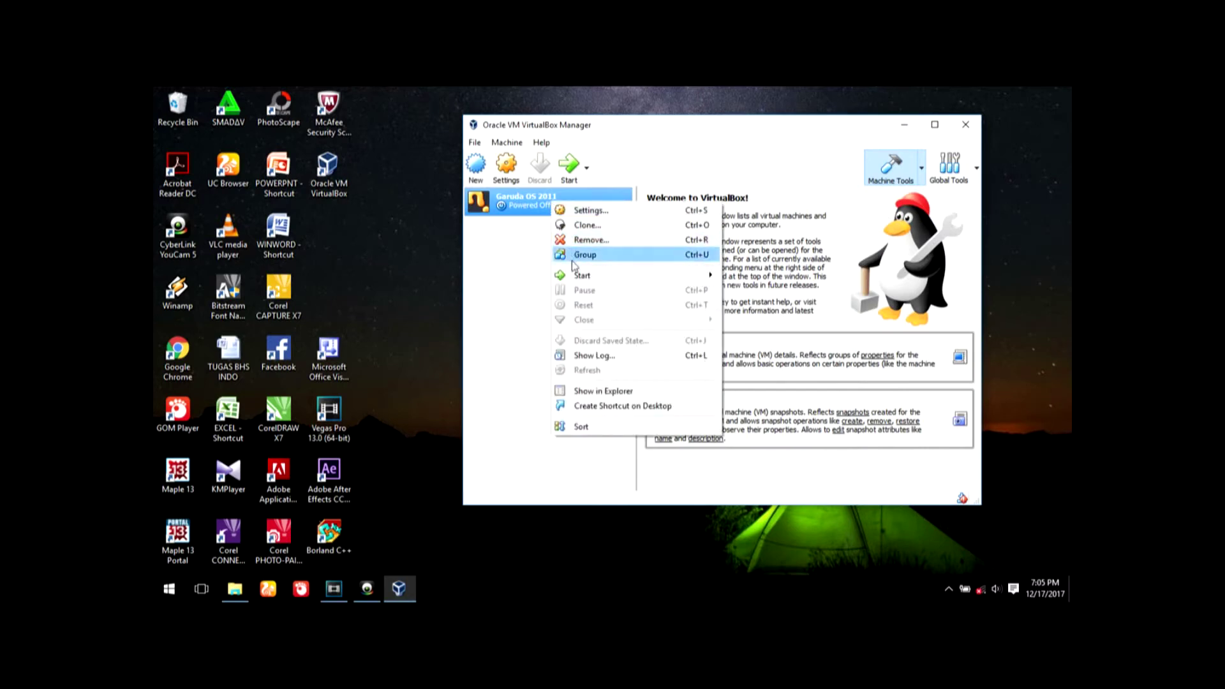
click(574, 212)
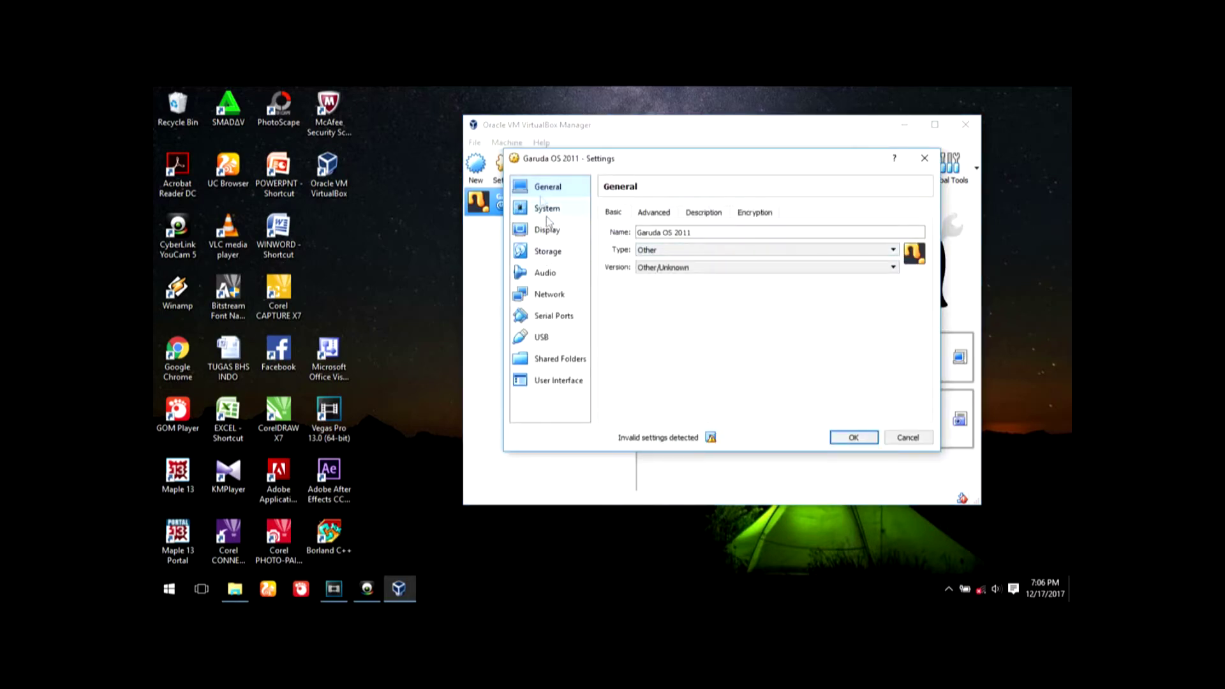
click(539, 255)
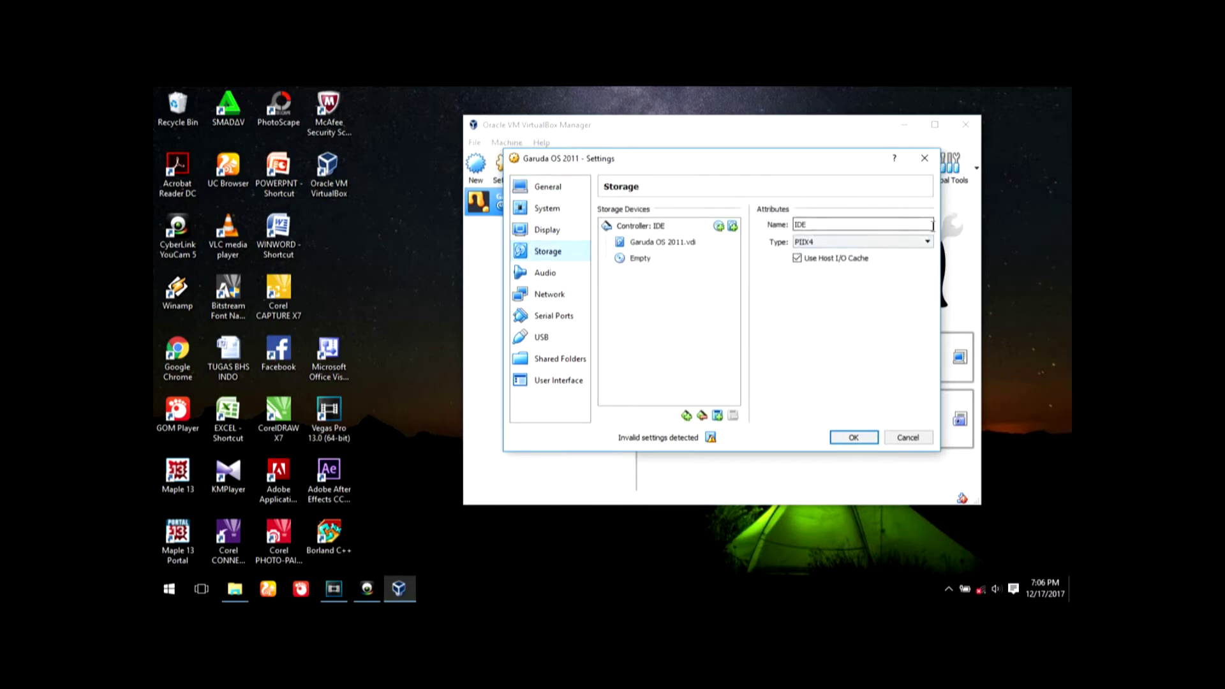
click(635, 261)
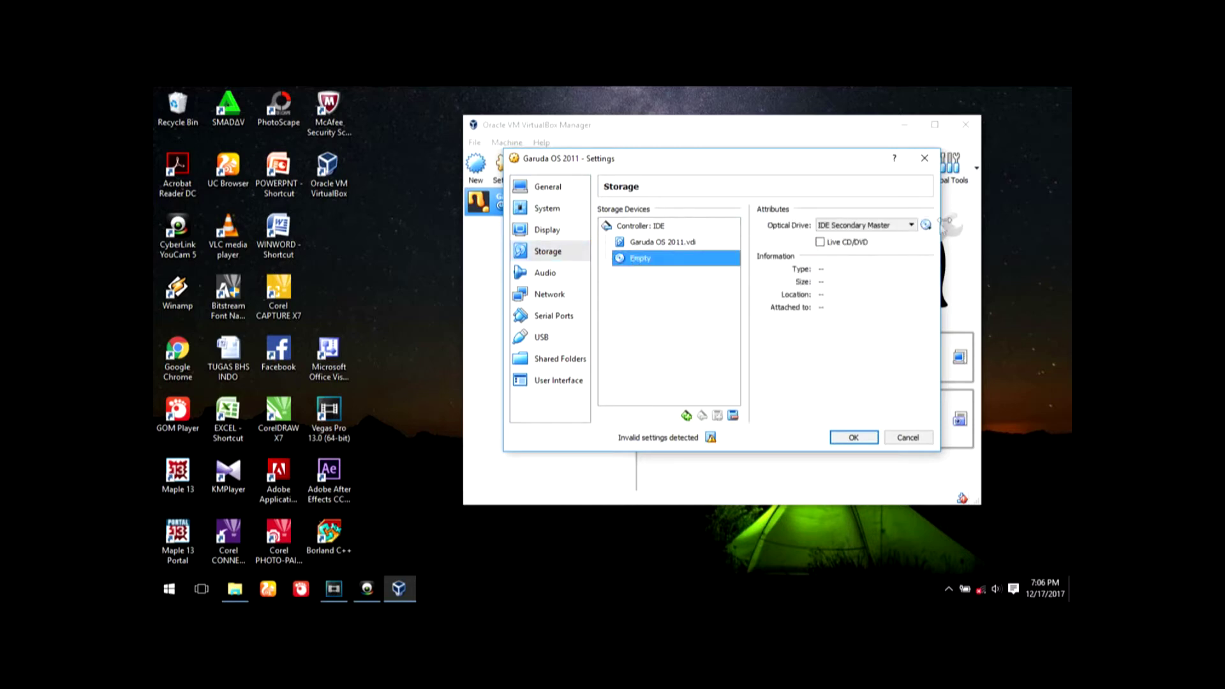
click(926, 224)
click(936, 243)
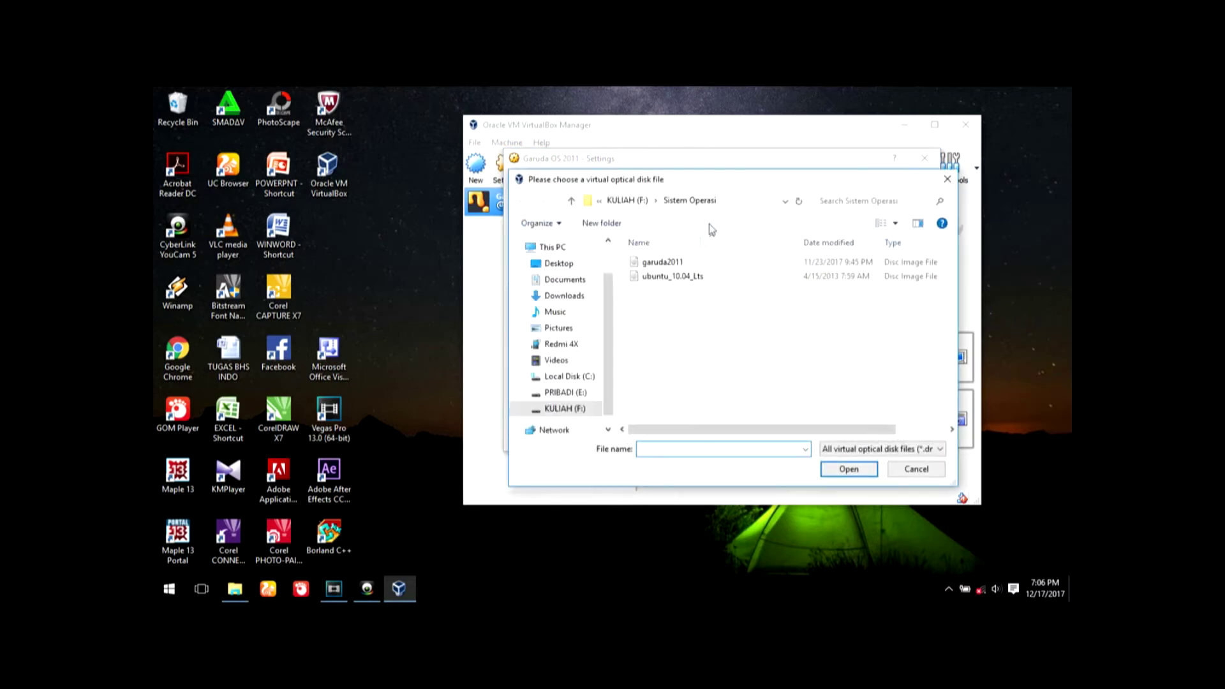
click(647, 267)
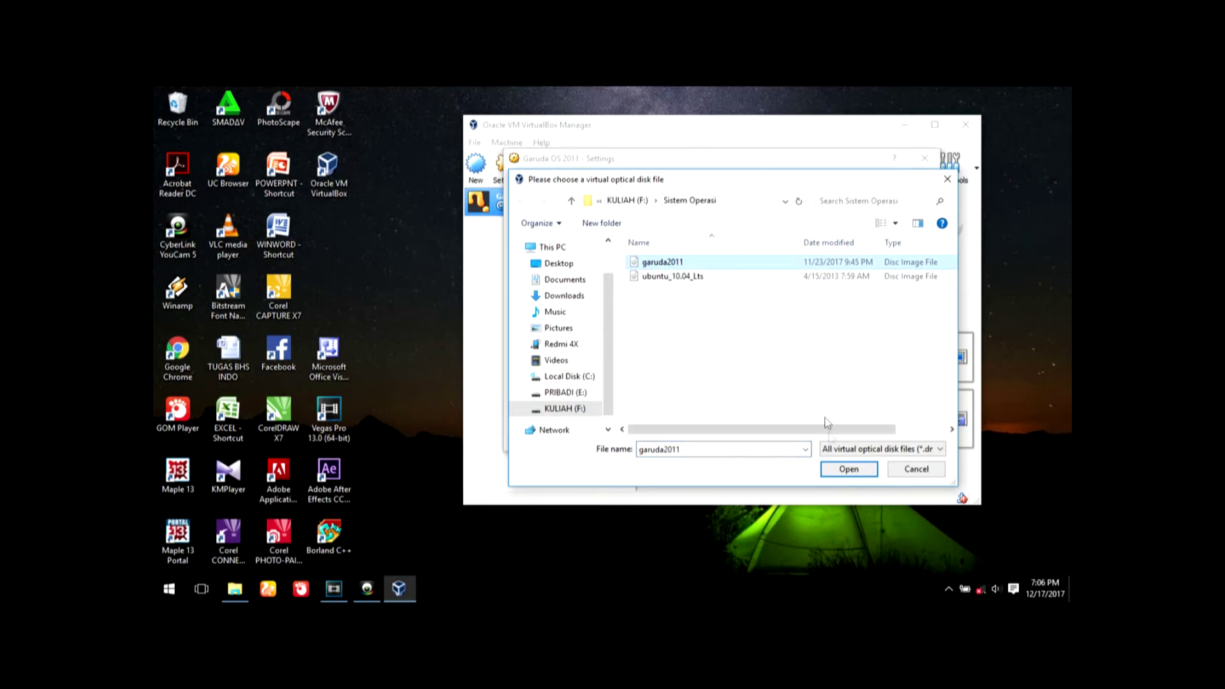
click(838, 470)
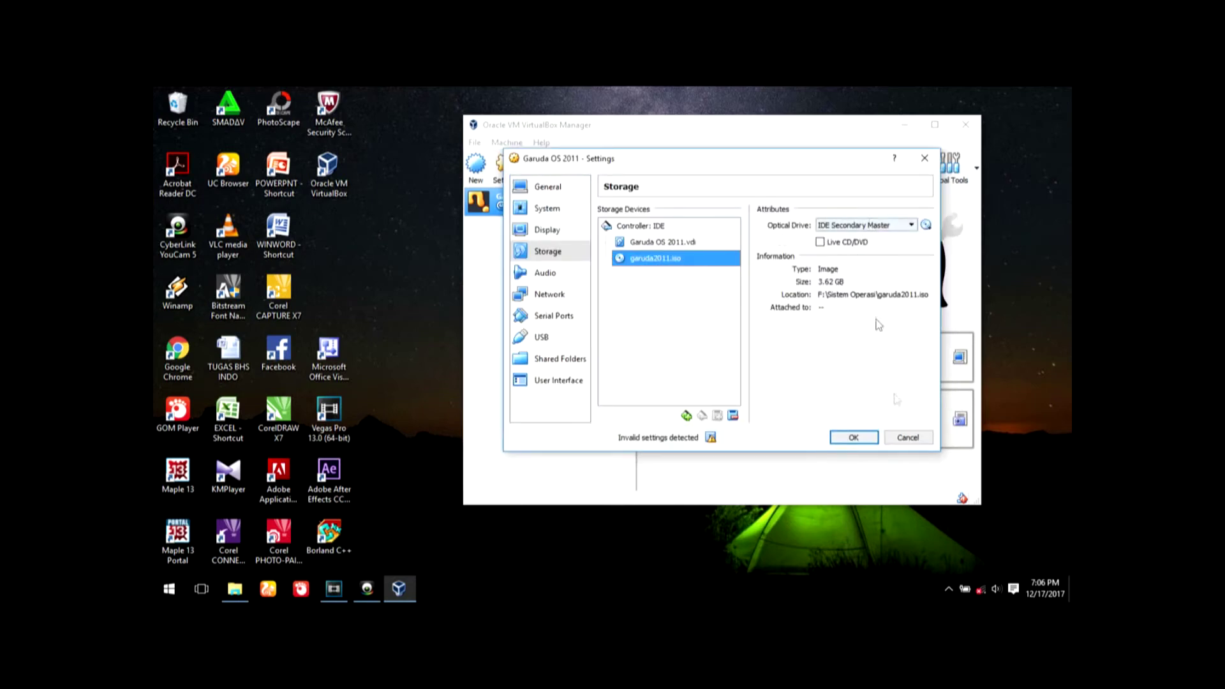
click(860, 437)
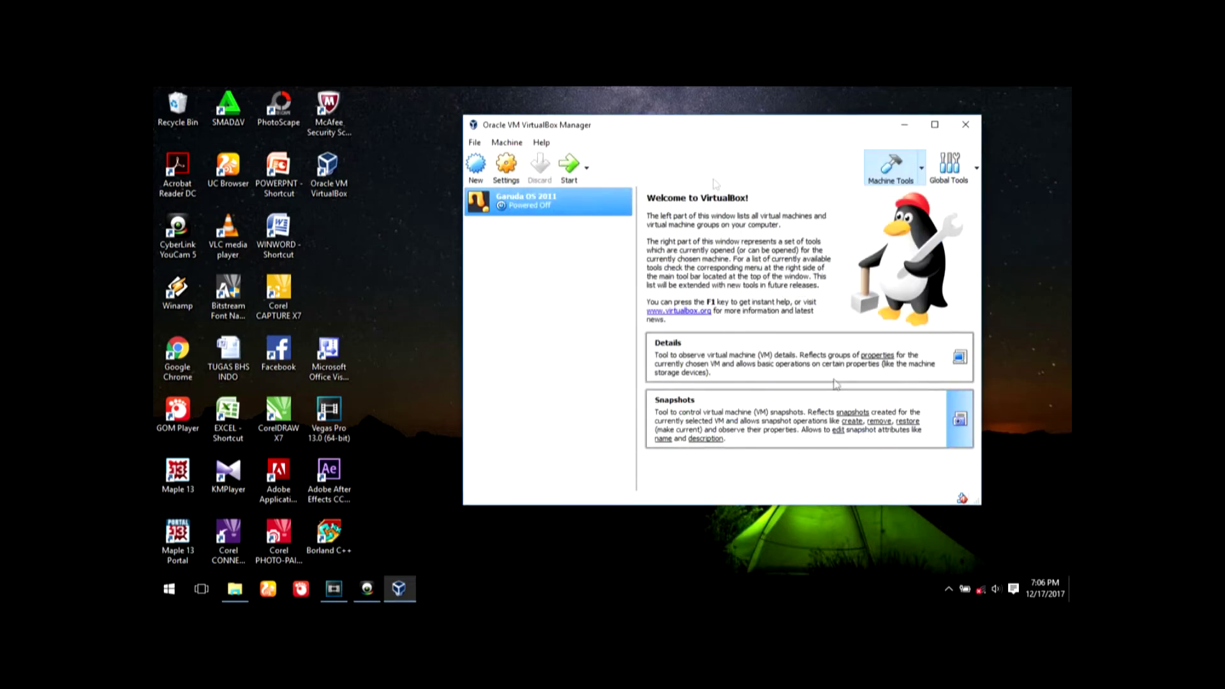
- Start the Garuda OS 2011 virtual machine in normal mode and boot its LiveCD option
right_click(547, 211)
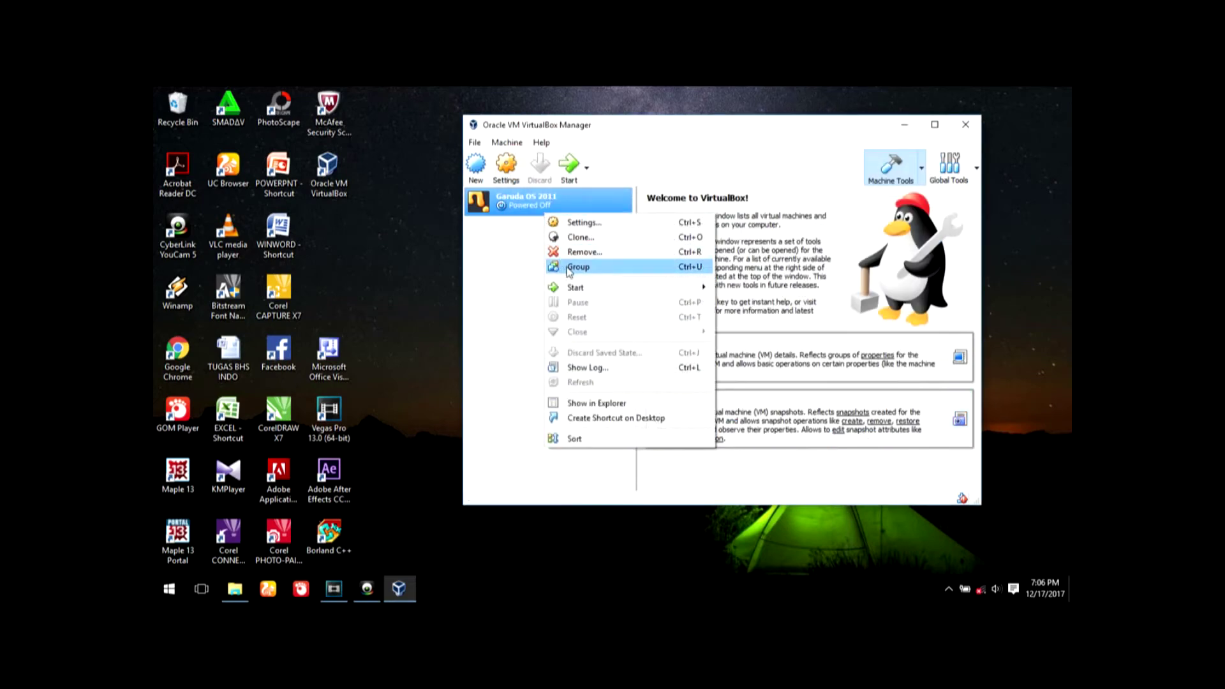
mouse_move(618, 292)
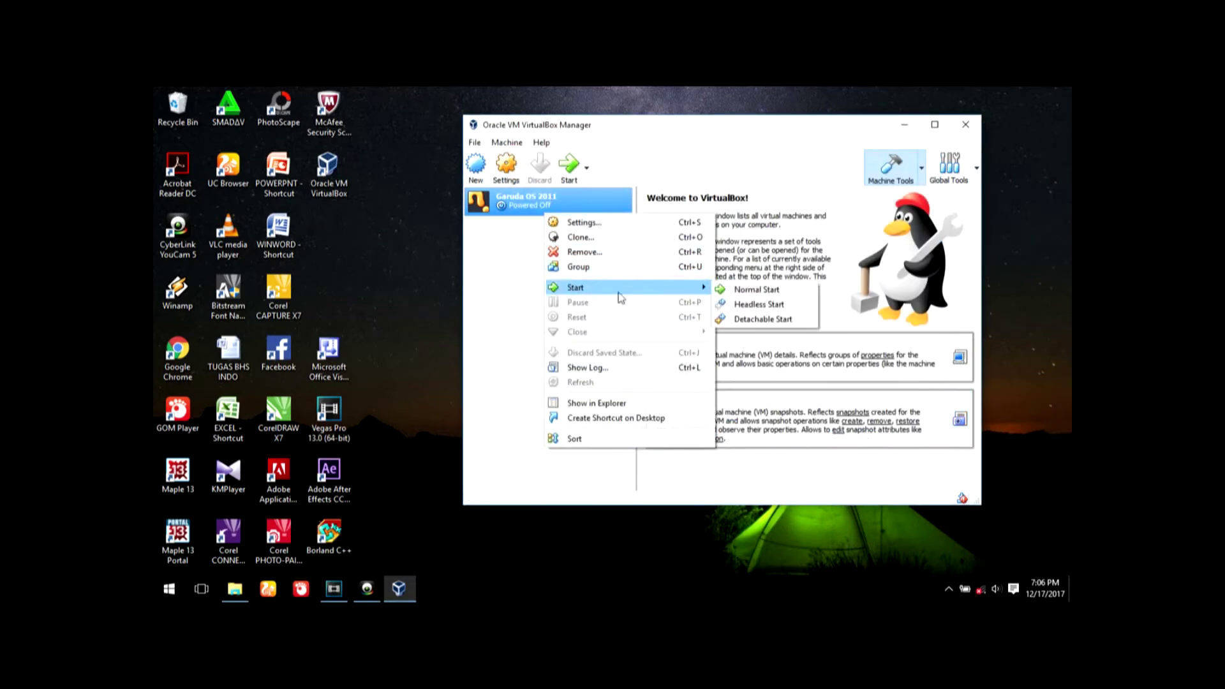
click(735, 291)
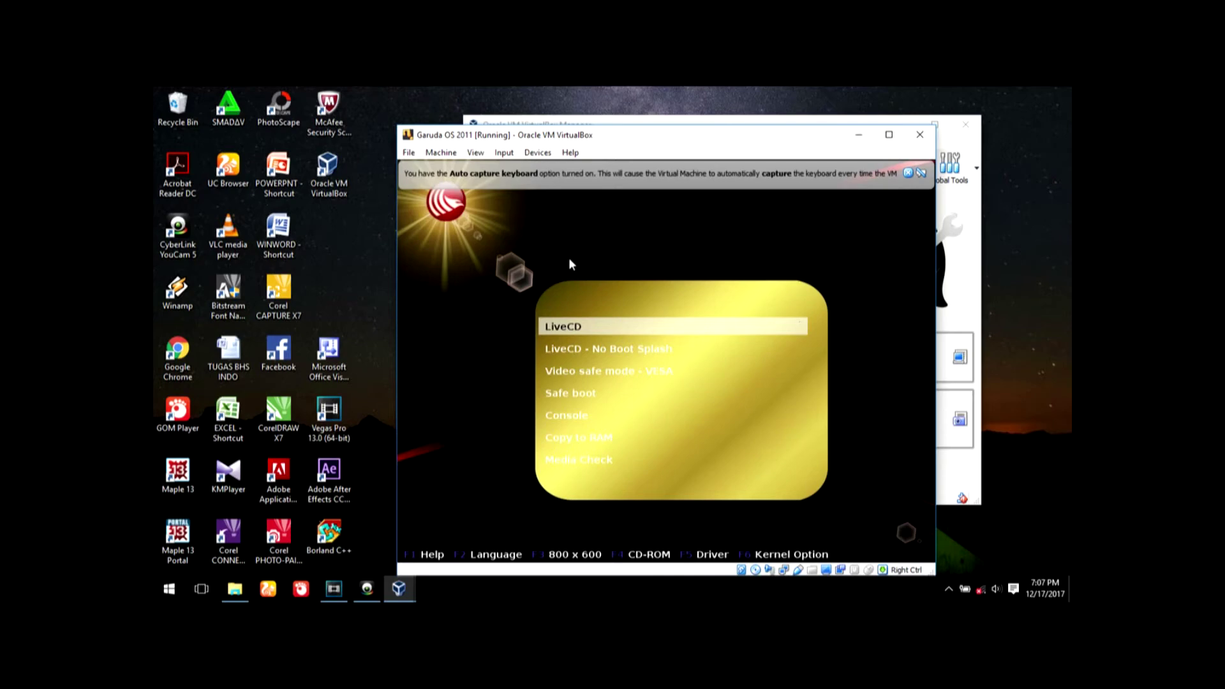
key(Return)
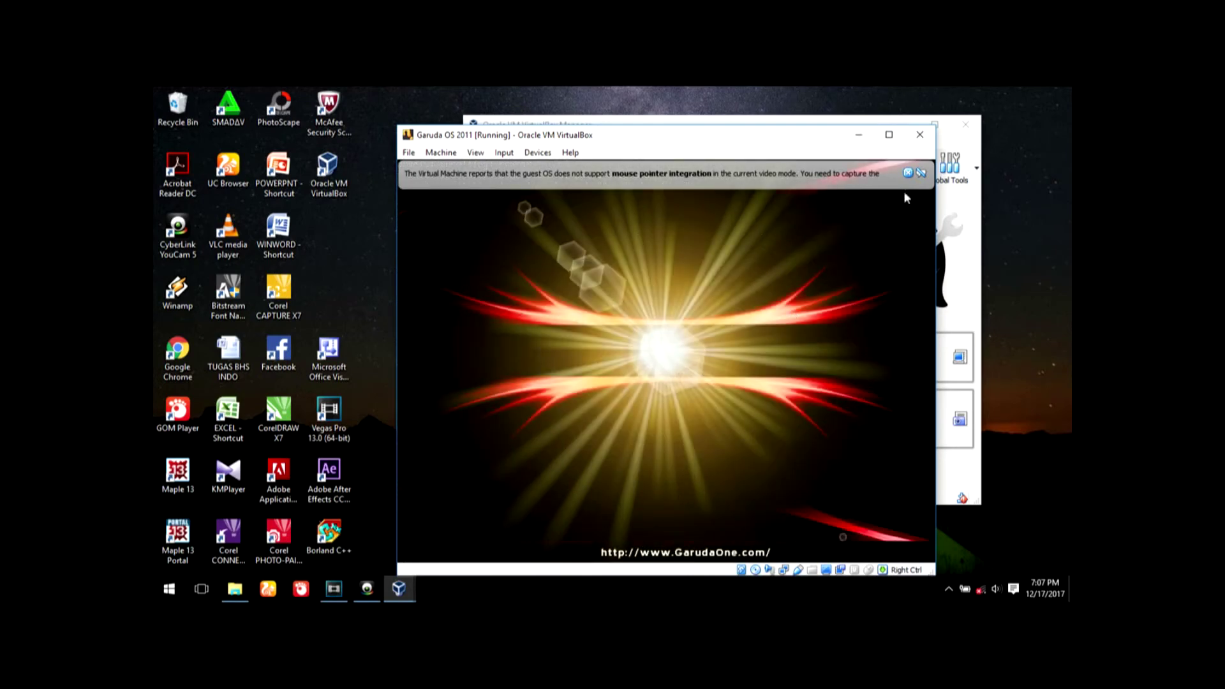
- Dismiss the mouse pointer integration notice and accept the US keyboard layout for the Garuda OS live session
click(909, 172)
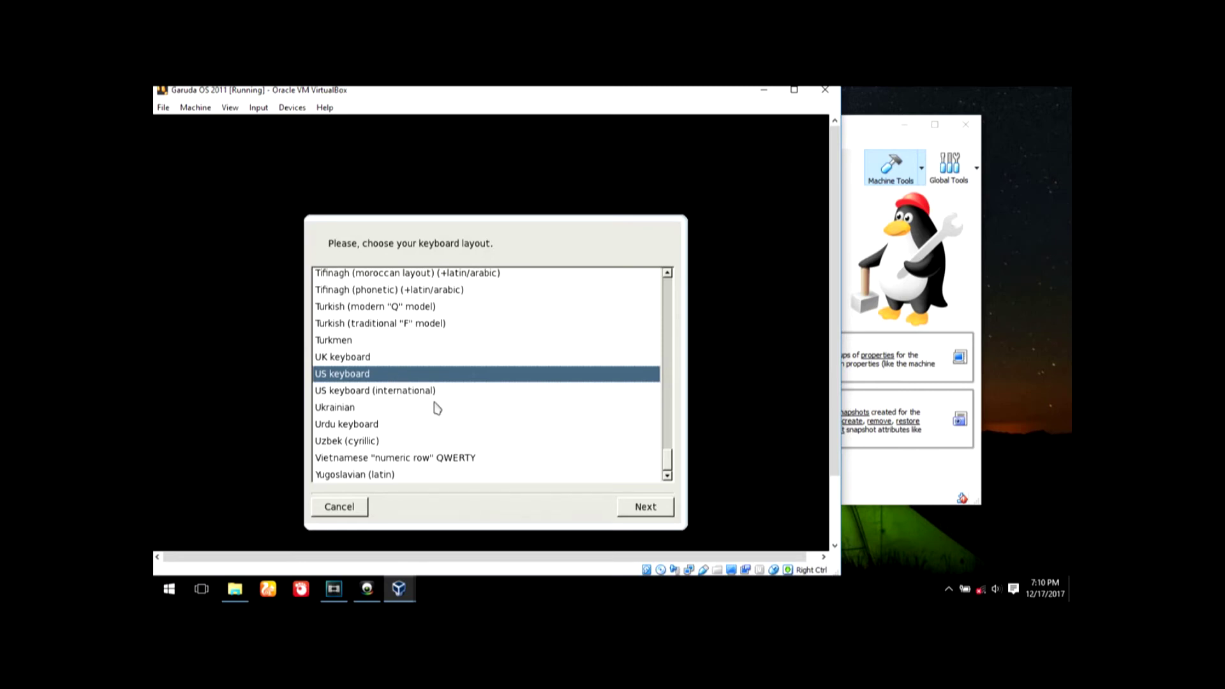
click(634, 508)
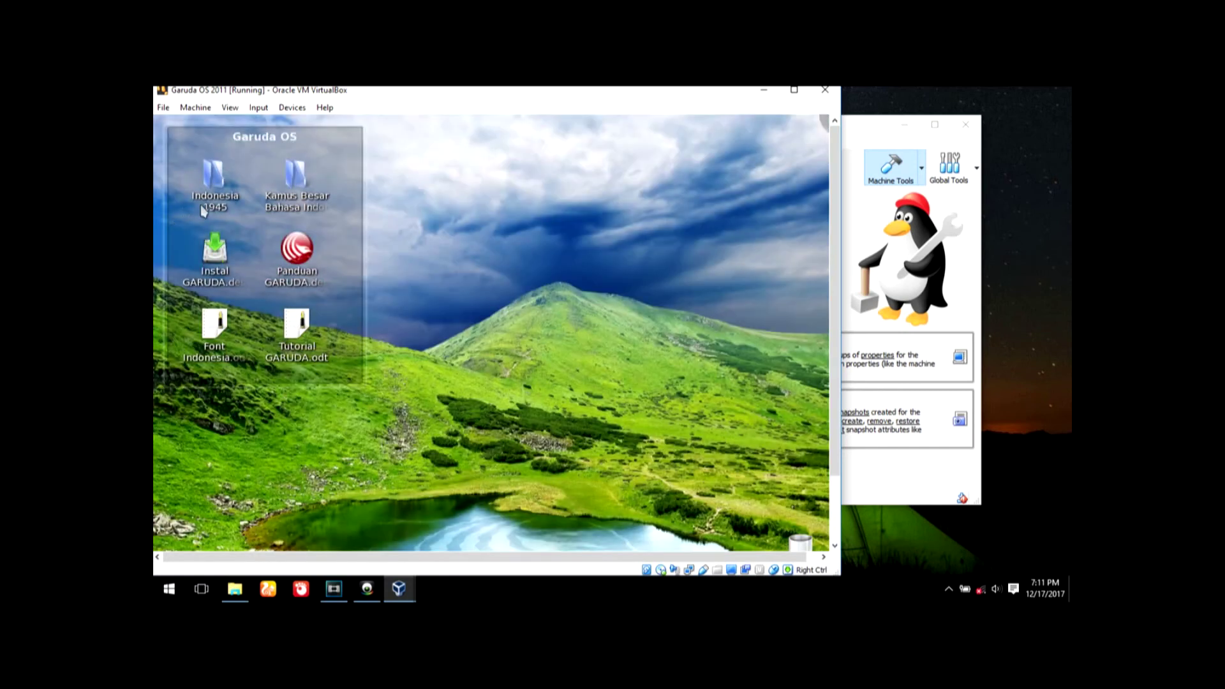
mouse_move(236, 190)
right_click(527, 334)
click(487, 341)
right_click(541, 266)
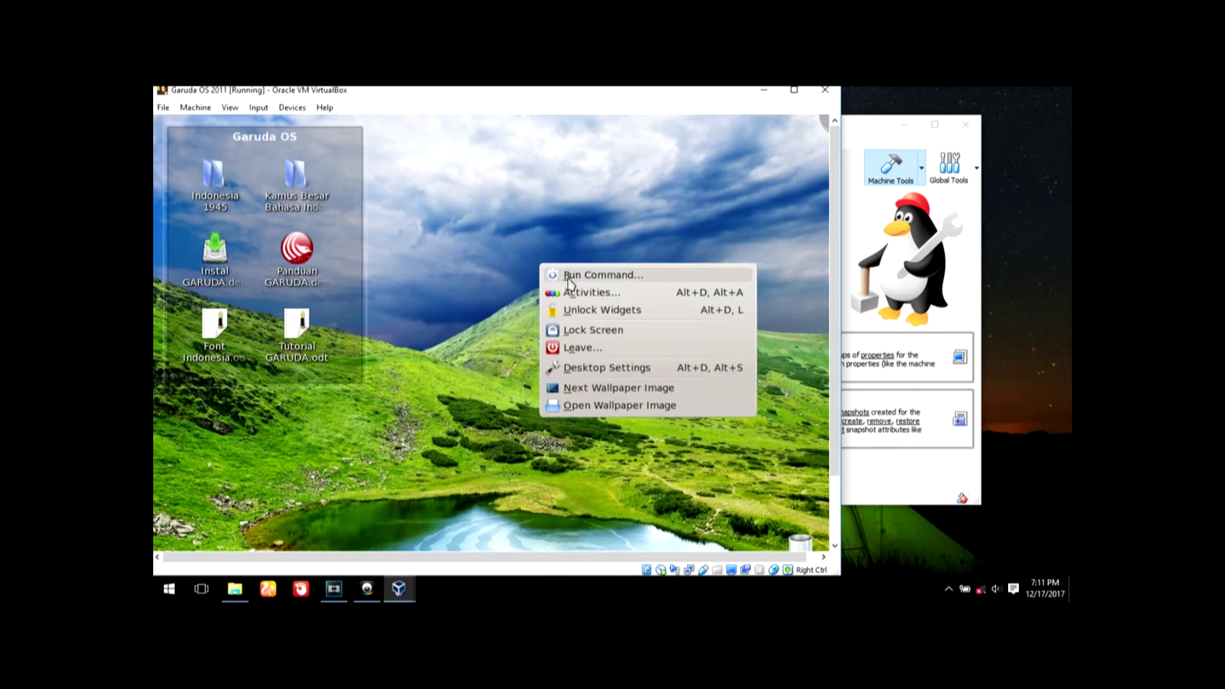
click(495, 288)
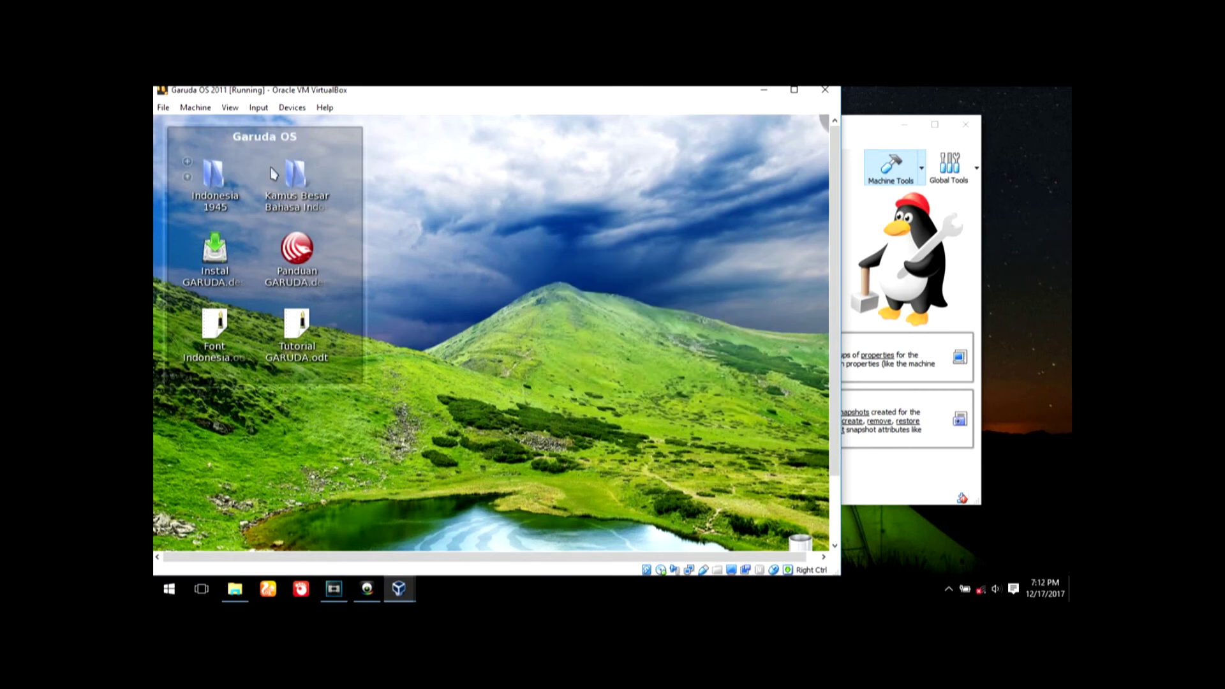
right_click(489, 312)
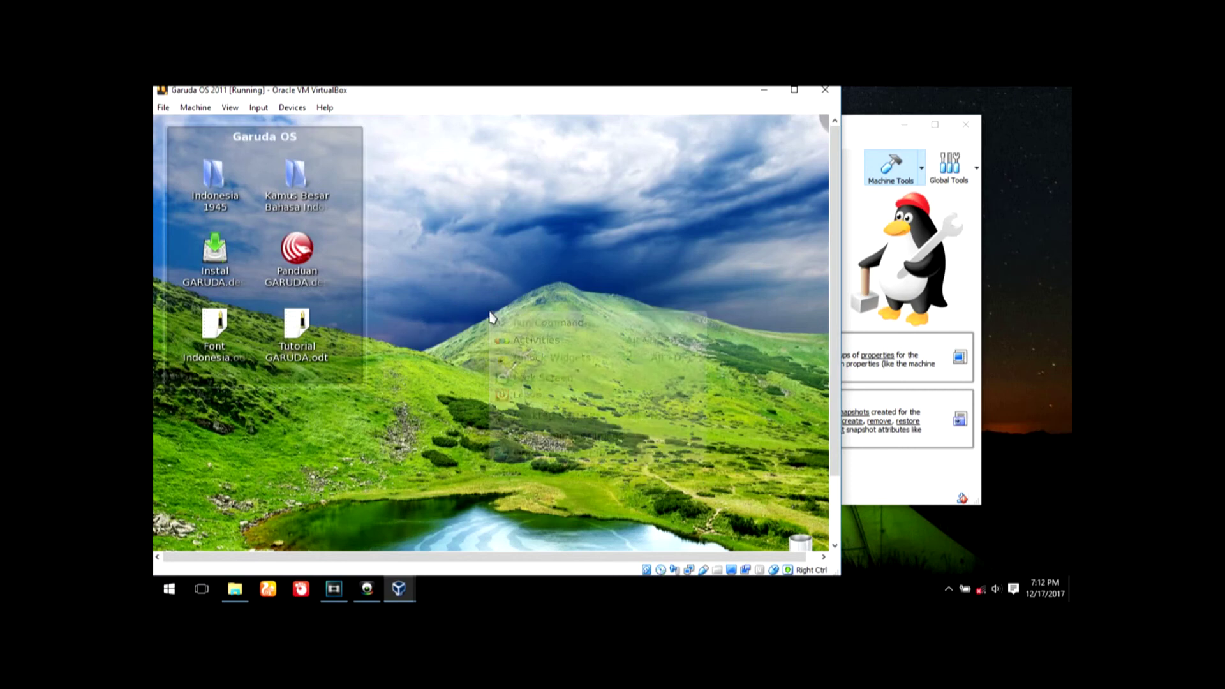
click(520, 400)
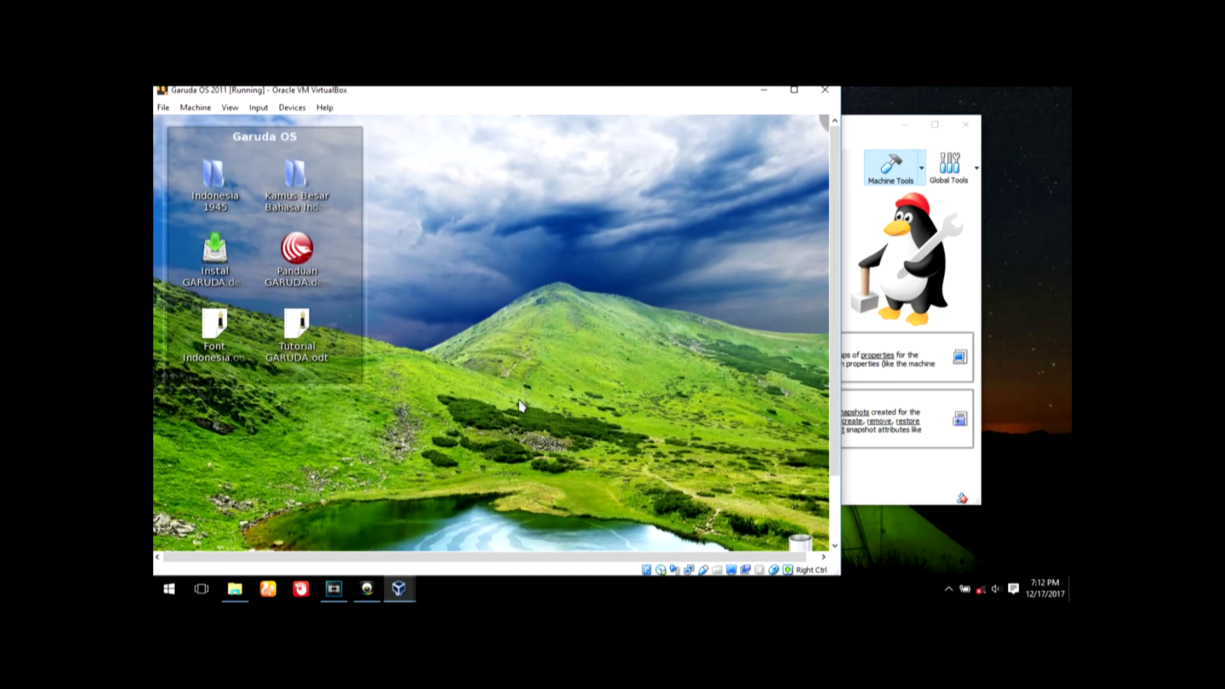
right_click(529, 362)
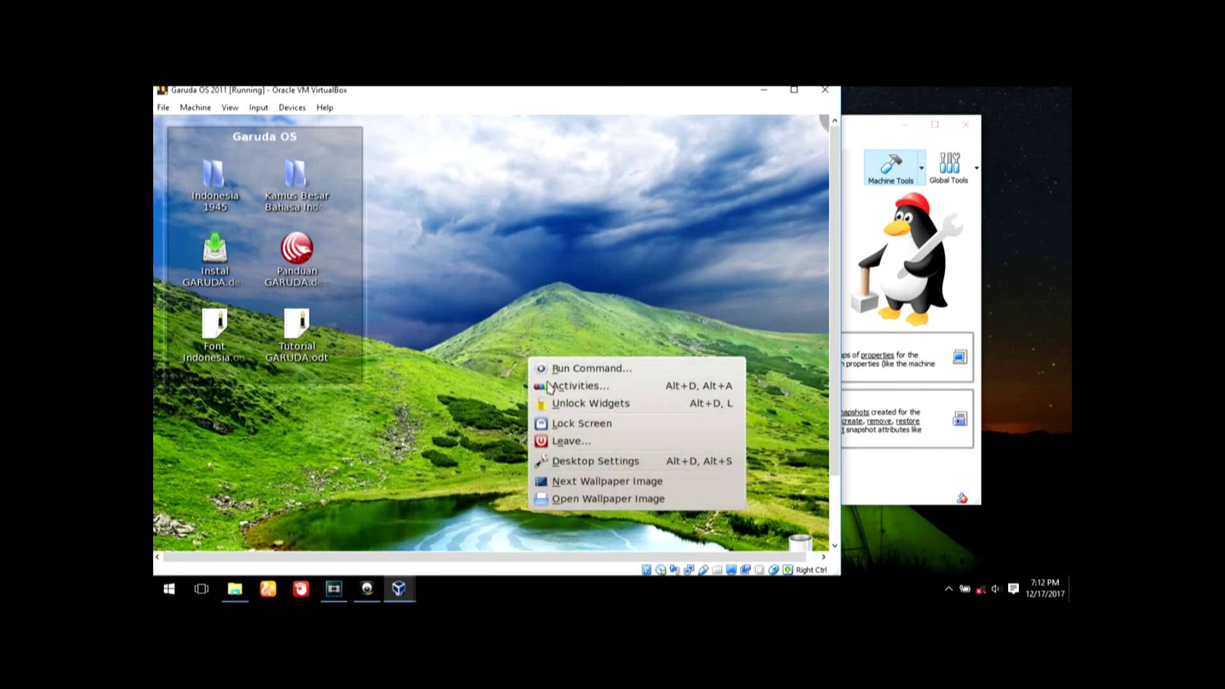